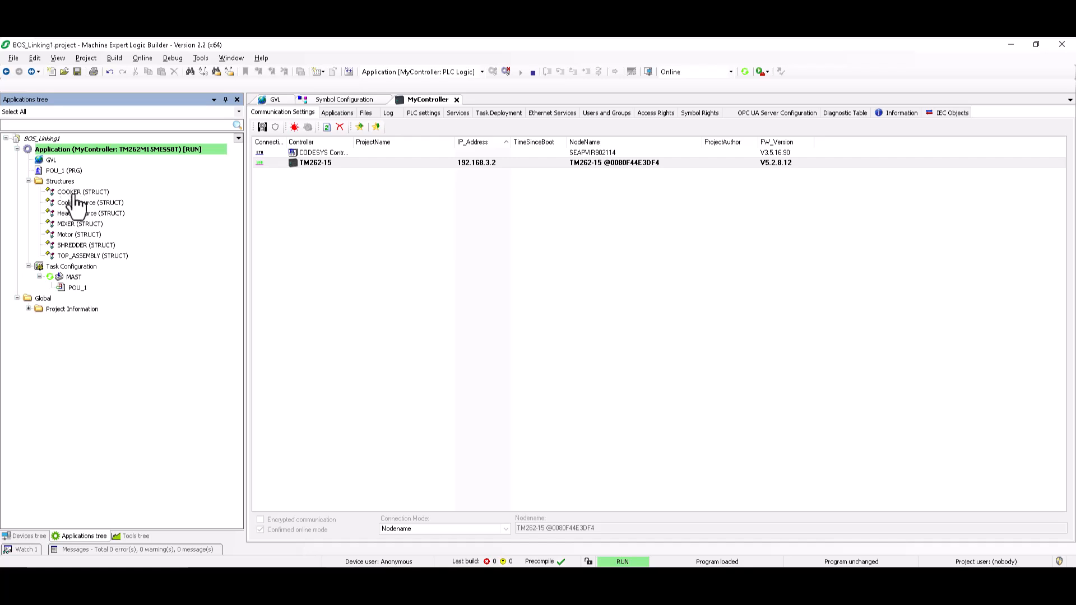
# Open the COOKER and HeatingSource structure definitions to review their members
pyautogui.click(73, 192)
pyautogui.doubleClick(93, 200)
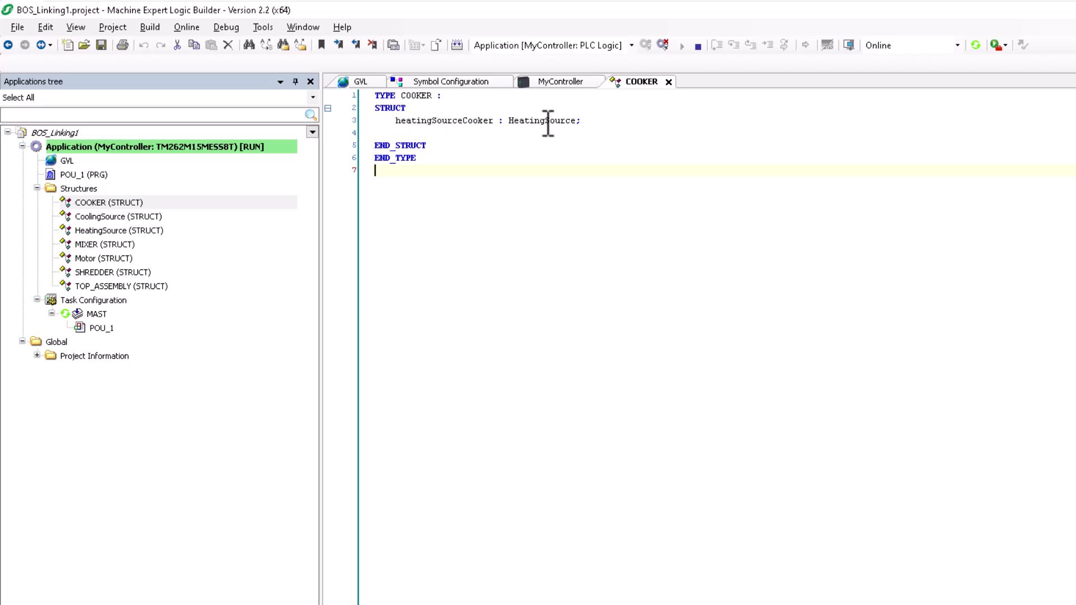
pyautogui.click(107, 231)
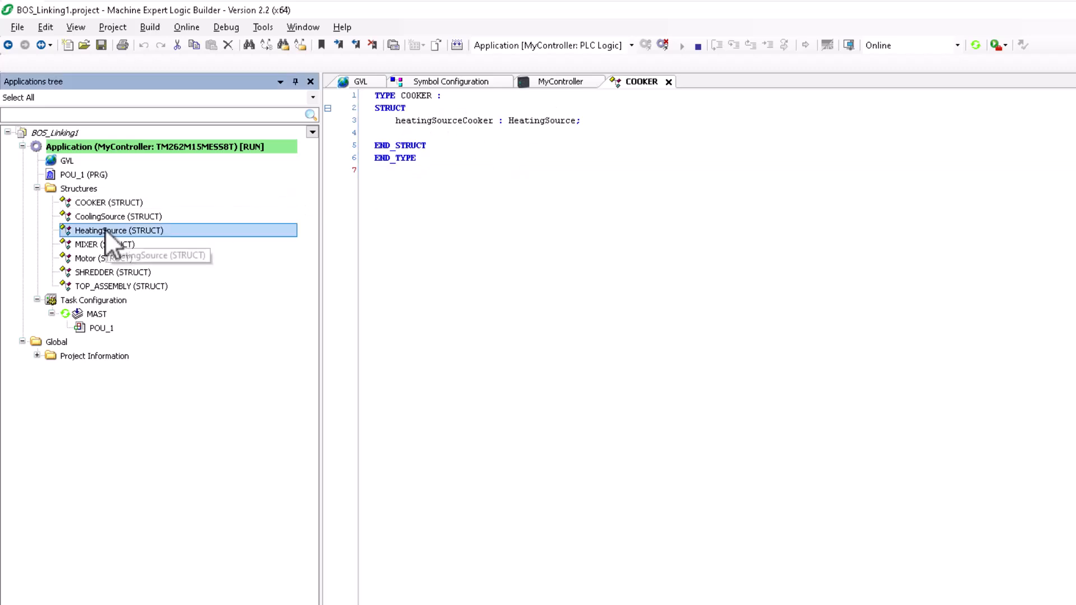
pyautogui.click(105, 230)
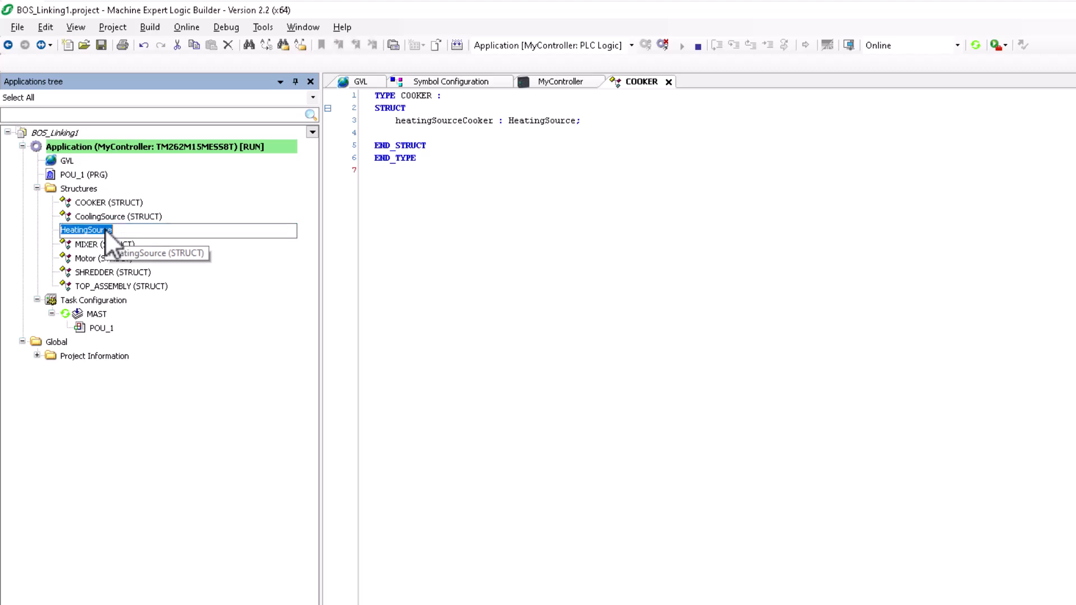
pyautogui.click(59, 232)
pyautogui.doubleClick(68, 230)
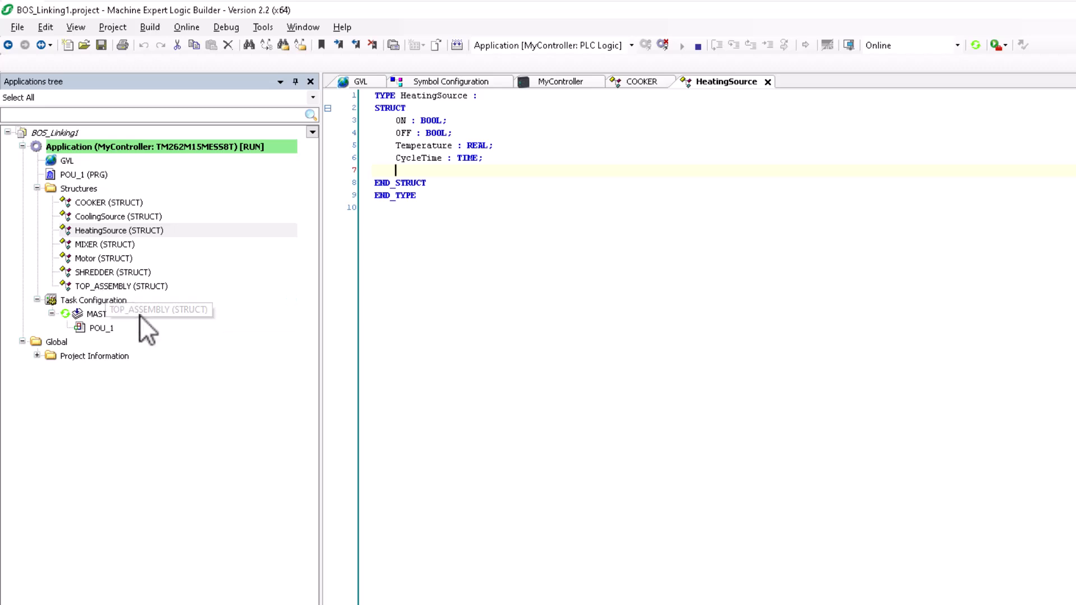
# Open the GVL and inspect the elements of intArrayGlobal and intArrayGlobal2D, widening the Type column to show the full array types
pyautogui.click(361, 81)
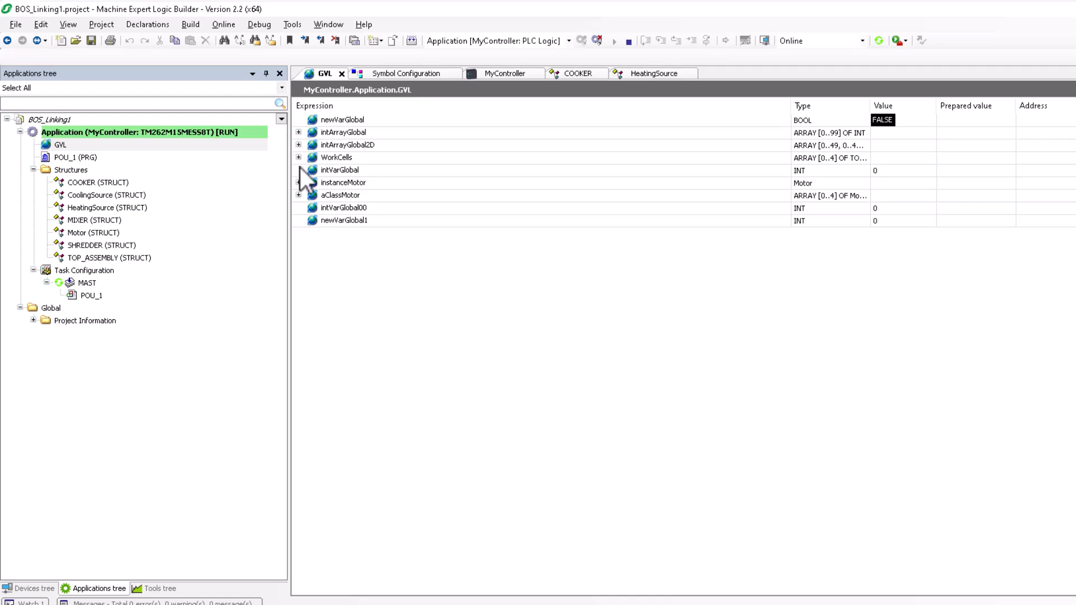
pyautogui.click(298, 133)
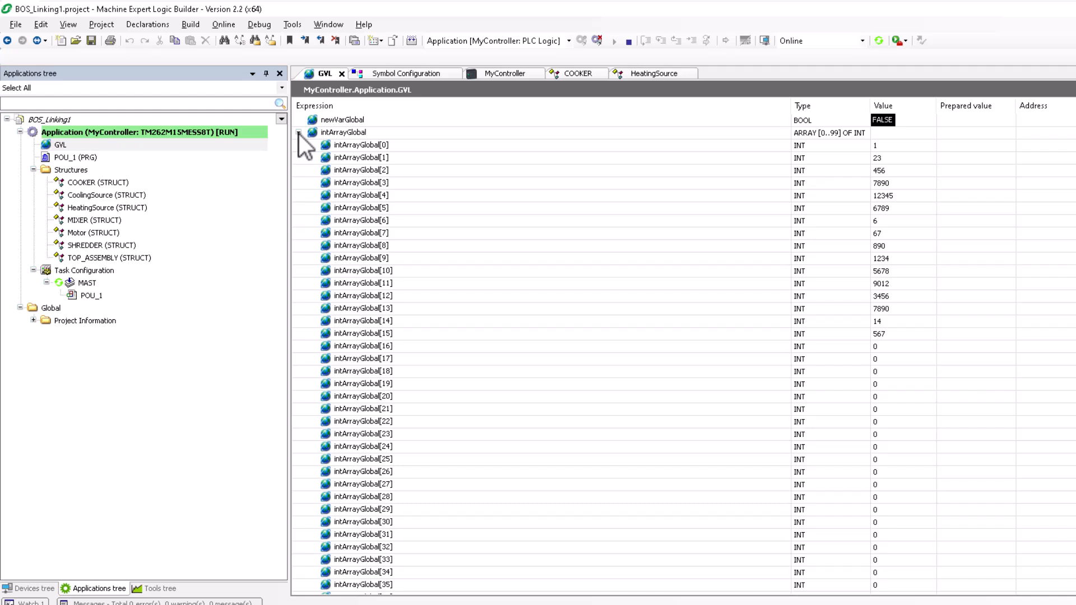
pyautogui.click(298, 133)
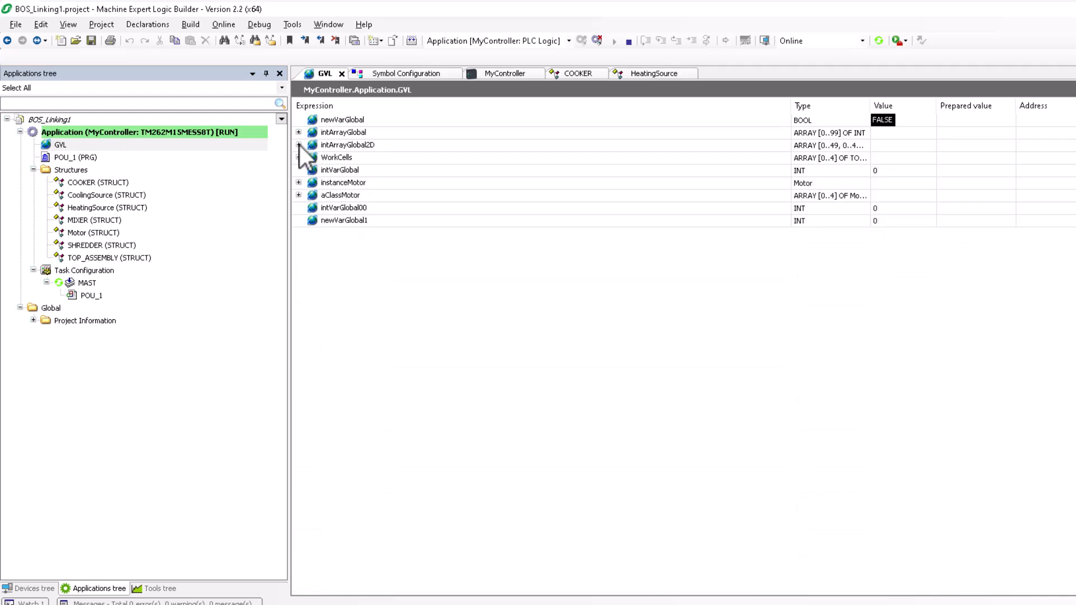
pyautogui.click(299, 145)
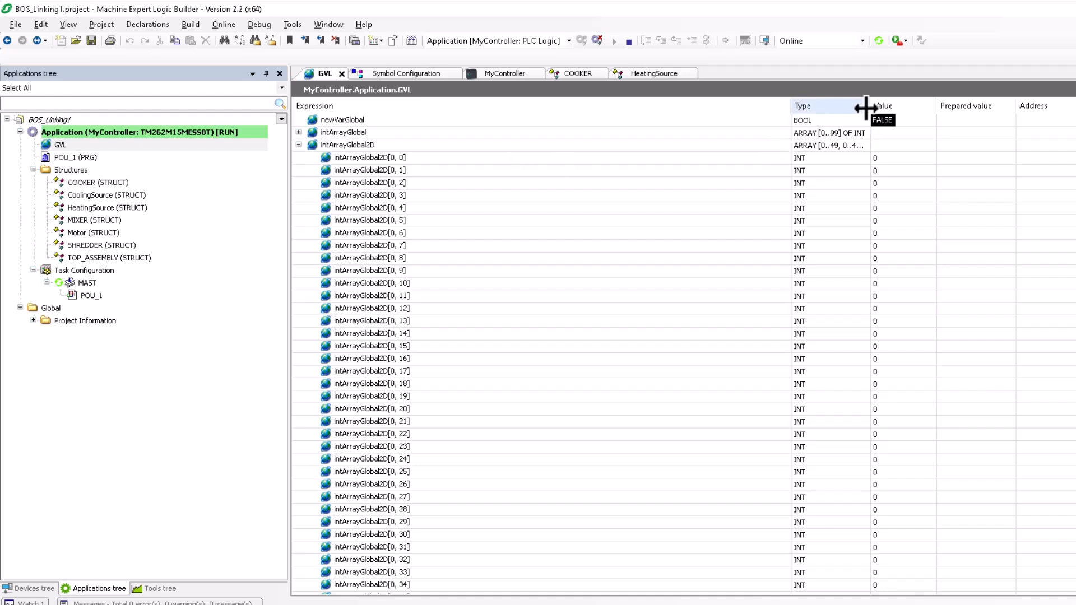
pyautogui.moveTo(869, 106); pyautogui.dragTo(901, 108)
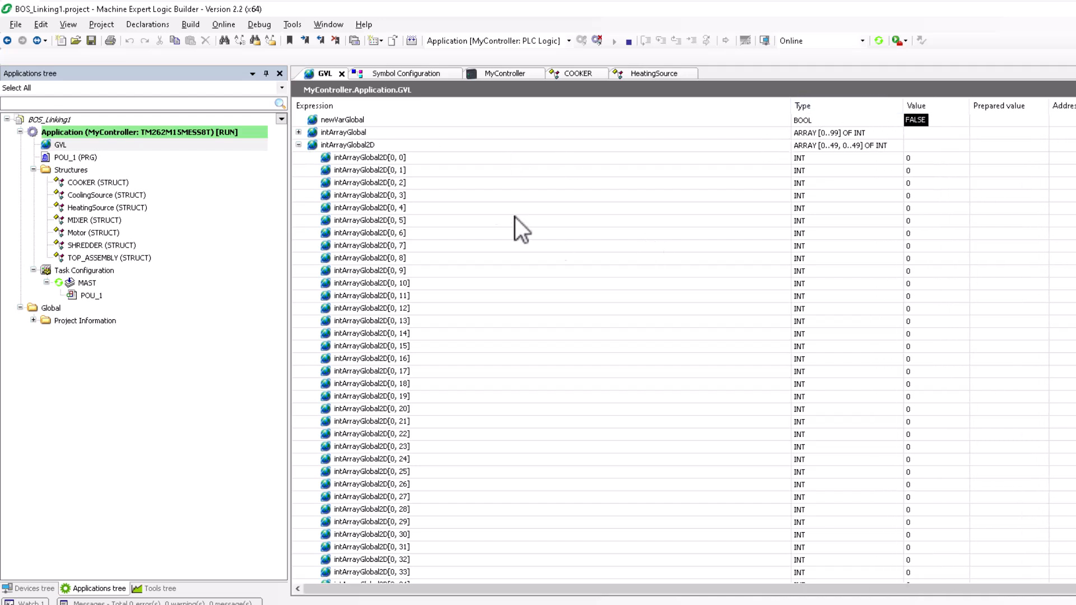
pyautogui.click(299, 145)
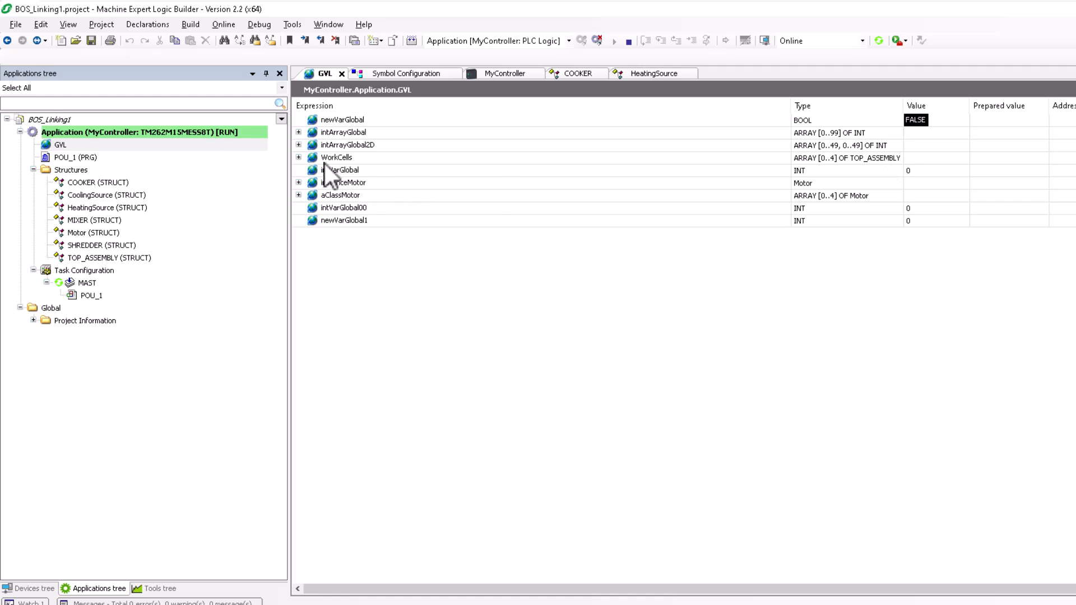
# Inspect the Mixers and Cookers members of WorkCells[0] in the GVL, and collapse WorkCells
pyautogui.click(299, 158)
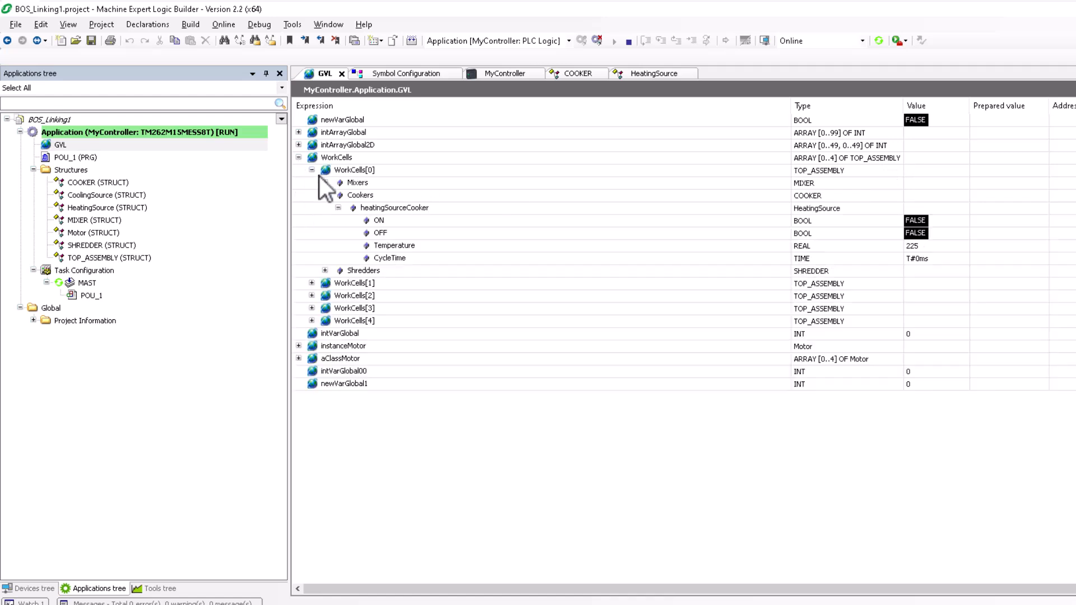
pyautogui.click(325, 195)
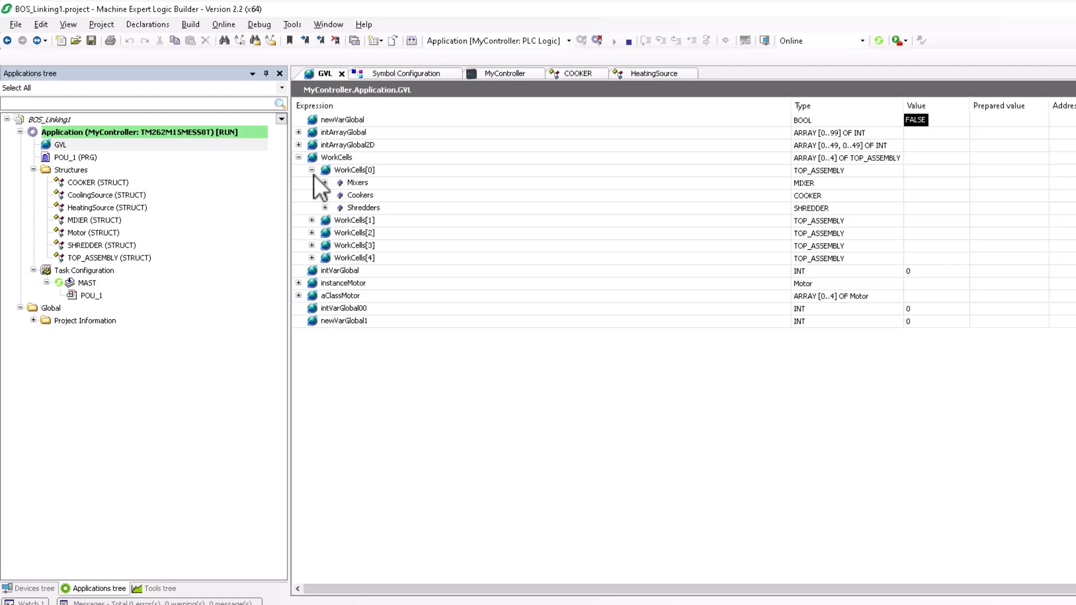
pyautogui.click(312, 170)
pyautogui.click(313, 170)
pyautogui.click(325, 195)
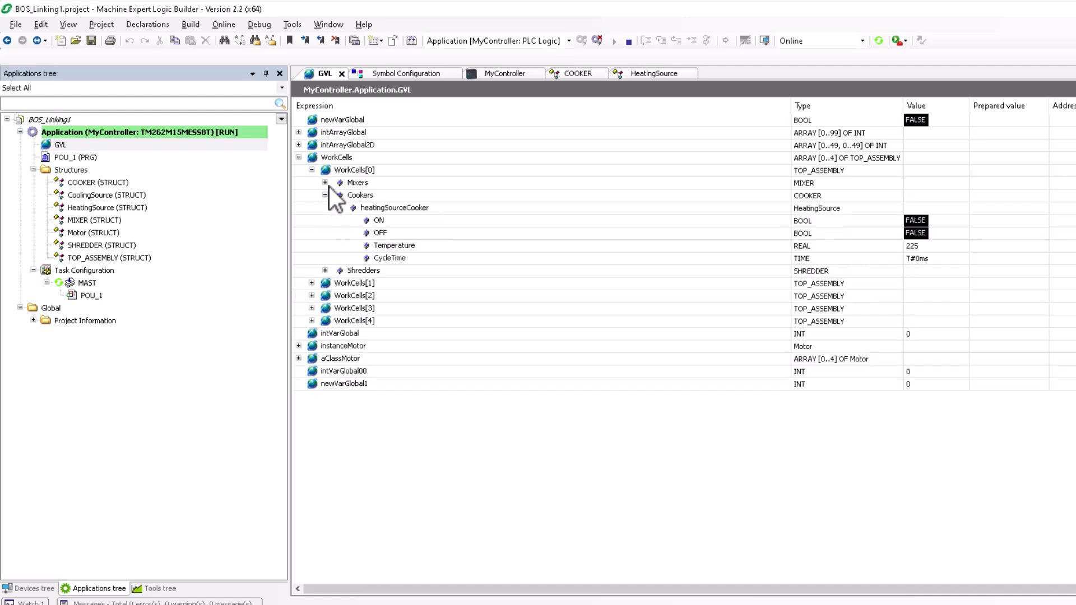
pyautogui.click(325, 183)
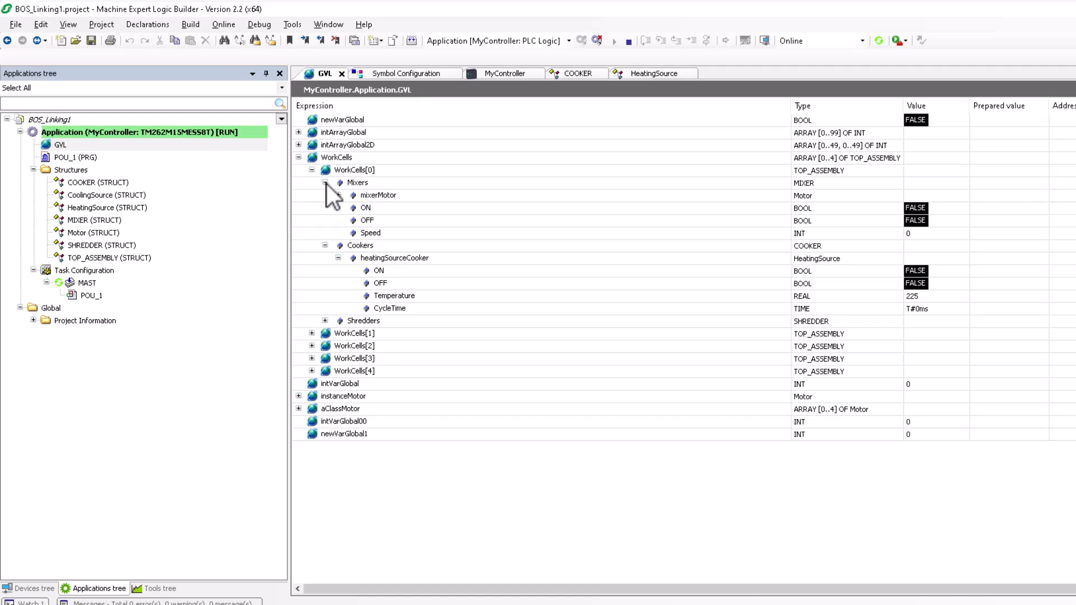
pyautogui.click(325, 183)
pyautogui.click(325, 195)
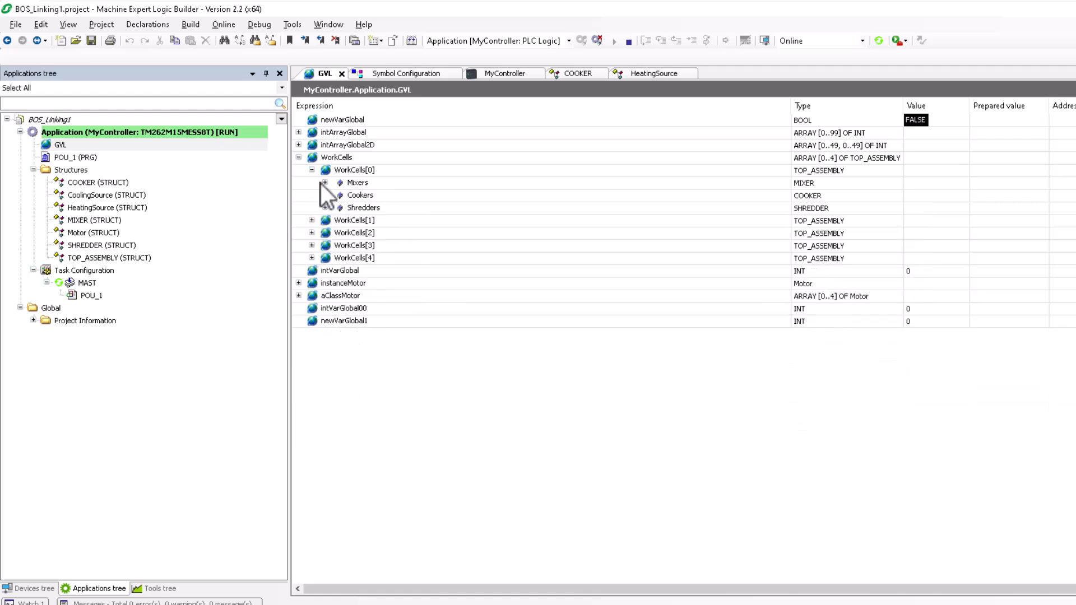
pyautogui.click(298, 158)
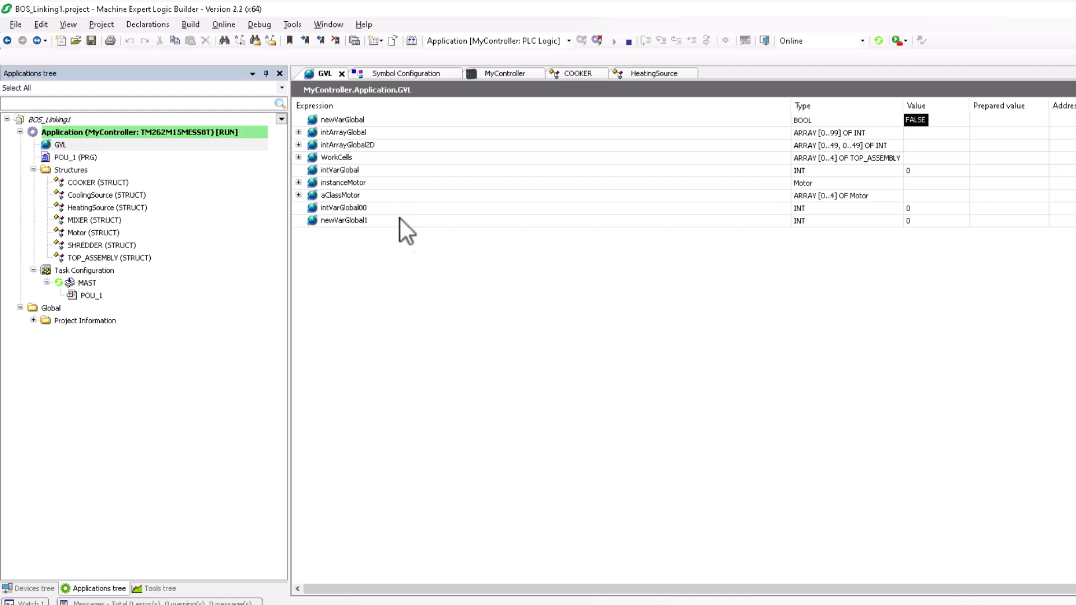
# Inspect the members of instanceMotor and the elements of the aClassMotor array, collapsing each again
pyautogui.click(299, 183)
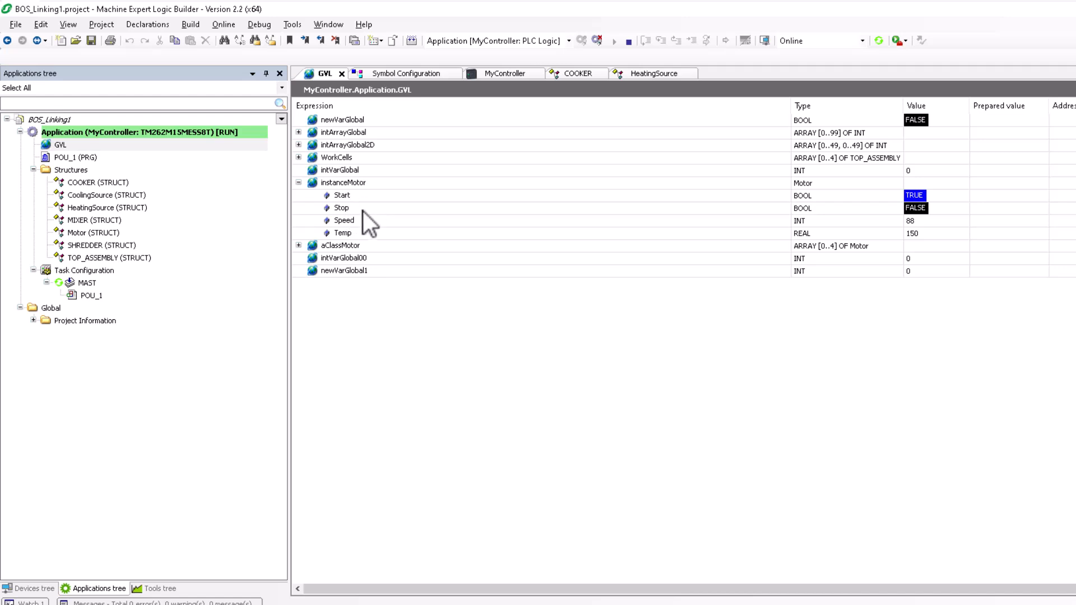
pyautogui.click(299, 182)
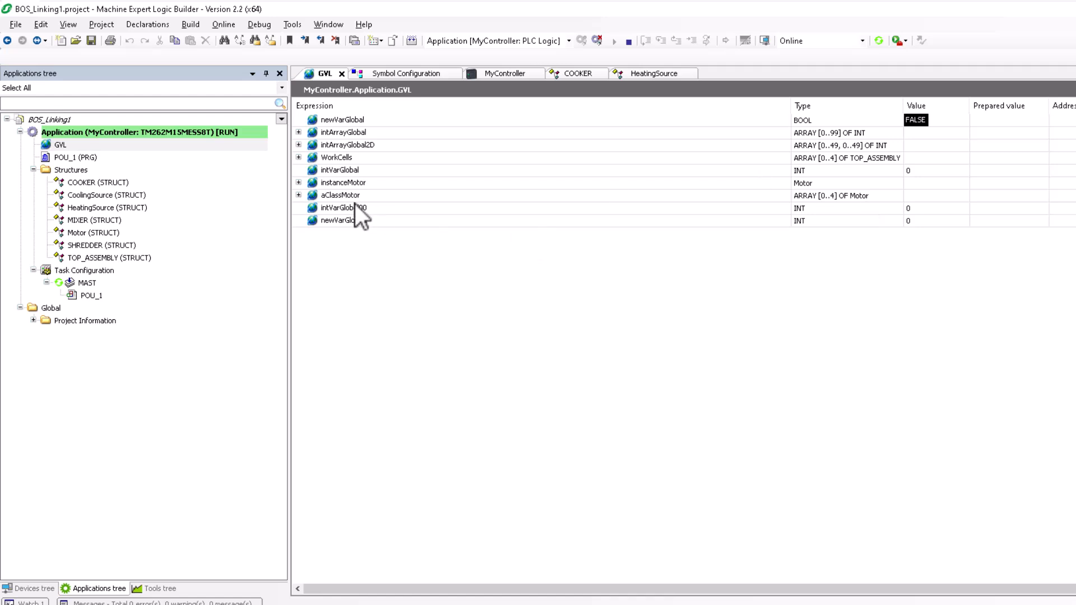
pyautogui.click(299, 195)
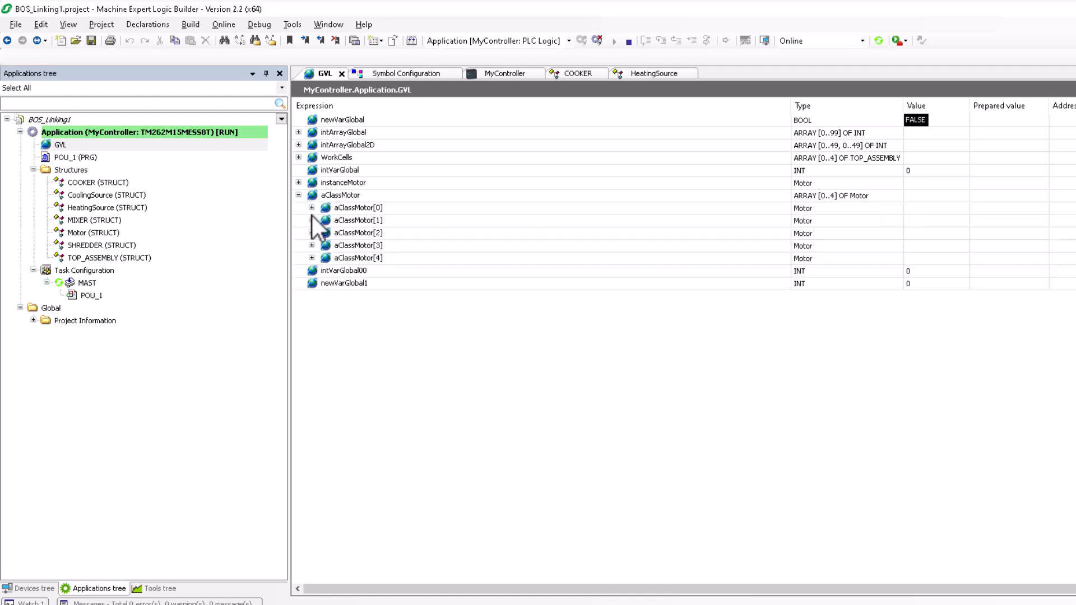
pyautogui.click(311, 208)
pyautogui.click(298, 195)
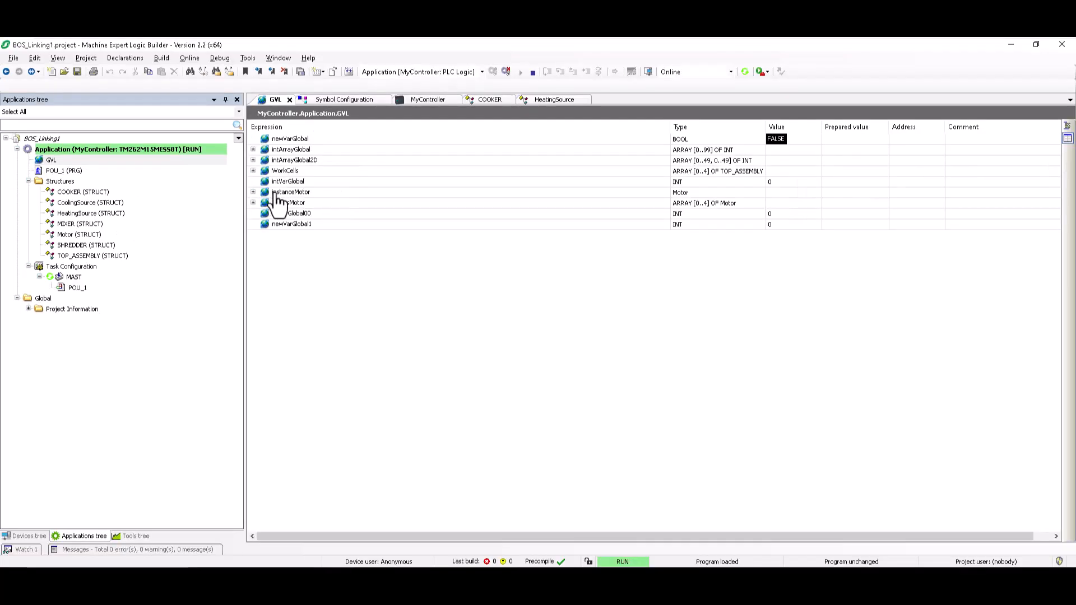
# Review the element values of intArrayGlobal and intArrayGlobal2D once more, collapsing both arrays
pyautogui.click(253, 150)
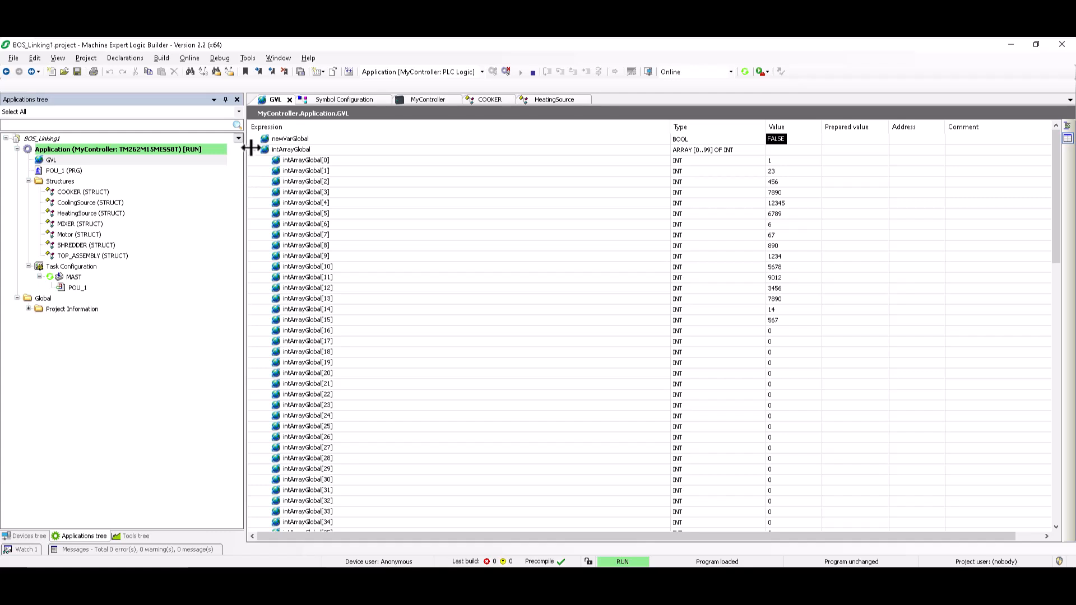
pyautogui.click(253, 150)
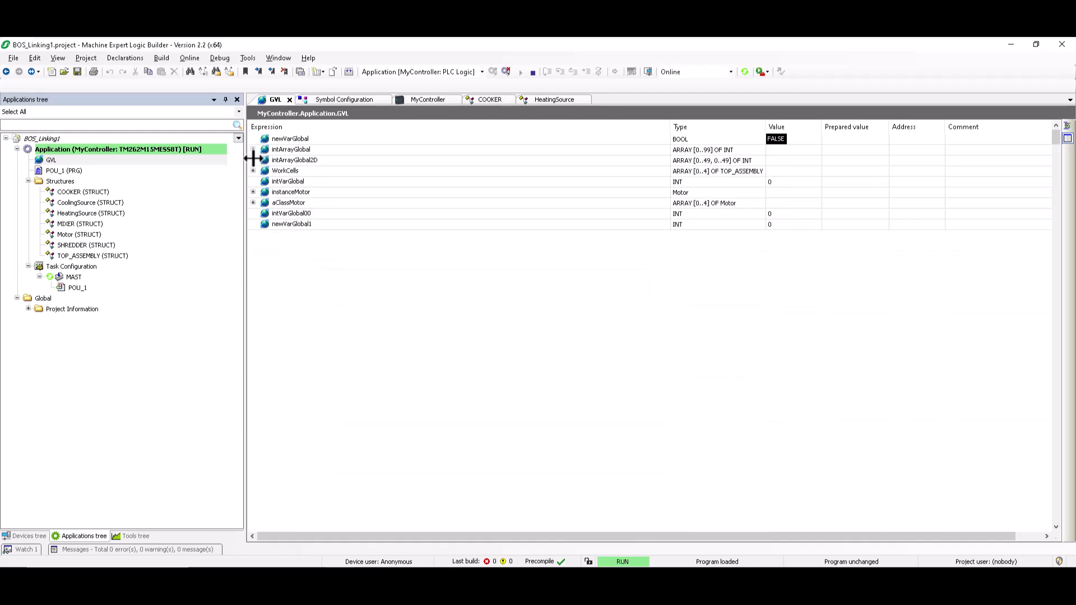
pyautogui.click(253, 160)
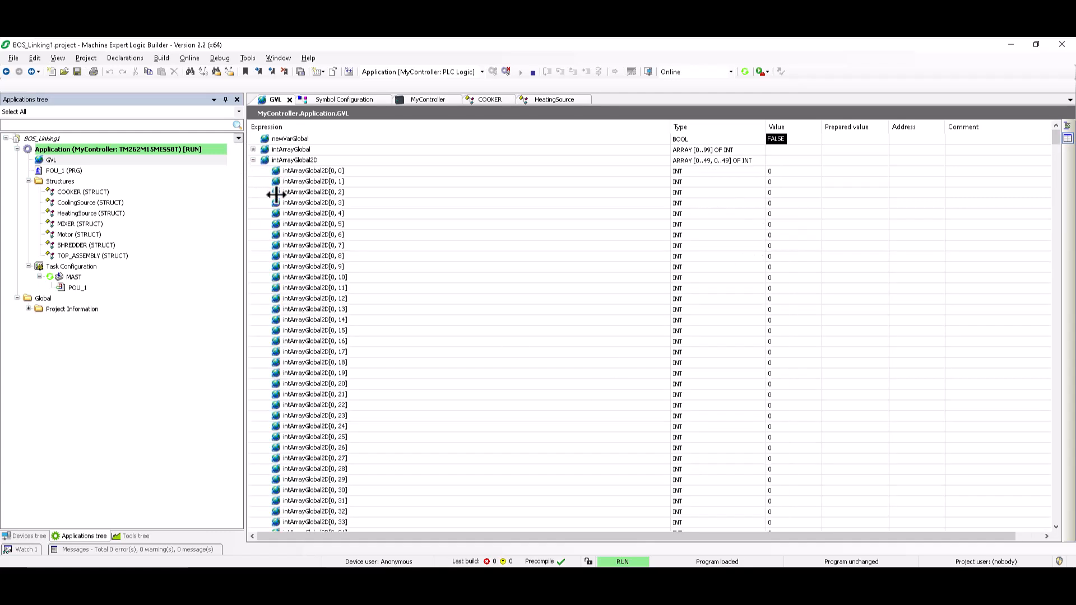
pyautogui.click(253, 160)
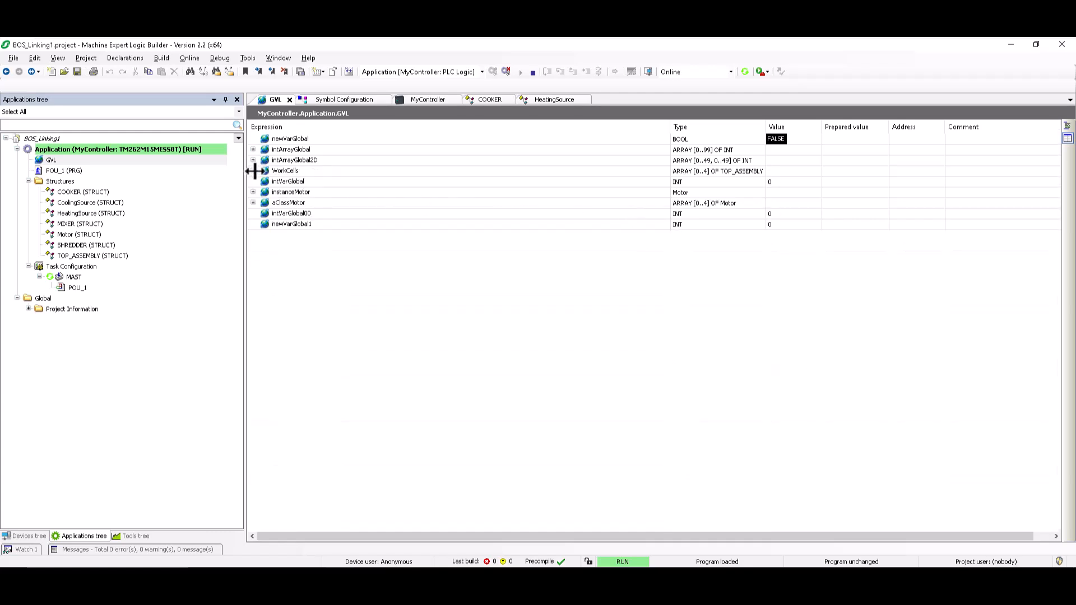
# Expand WorkCells to show the heatingSourceCooker values under Cookers for both WorkCells[0] and WorkCells[1]
pyautogui.click(253, 171)
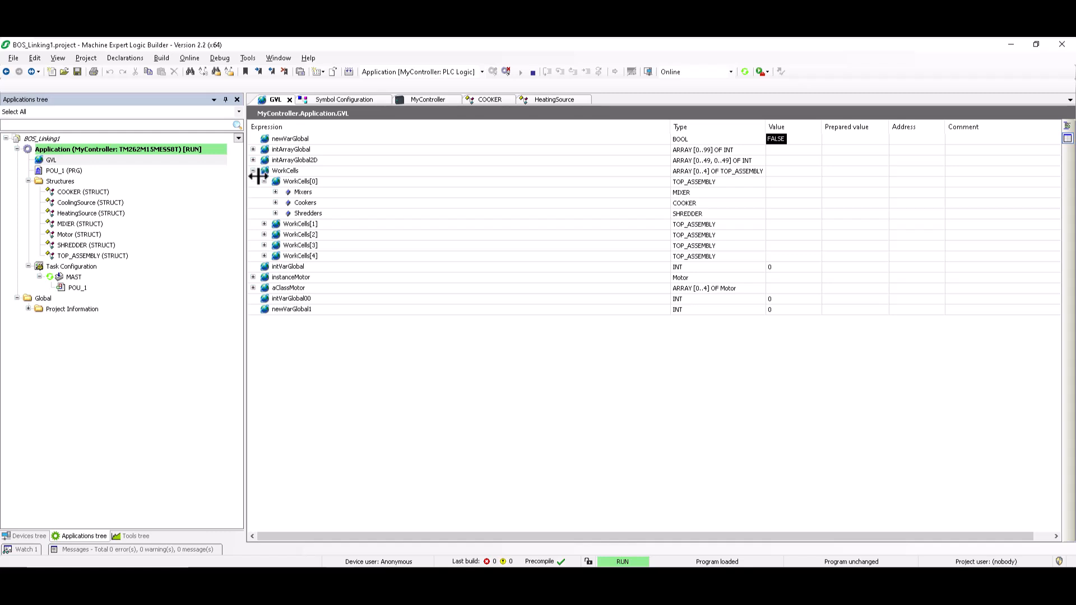
pyautogui.click(276, 203)
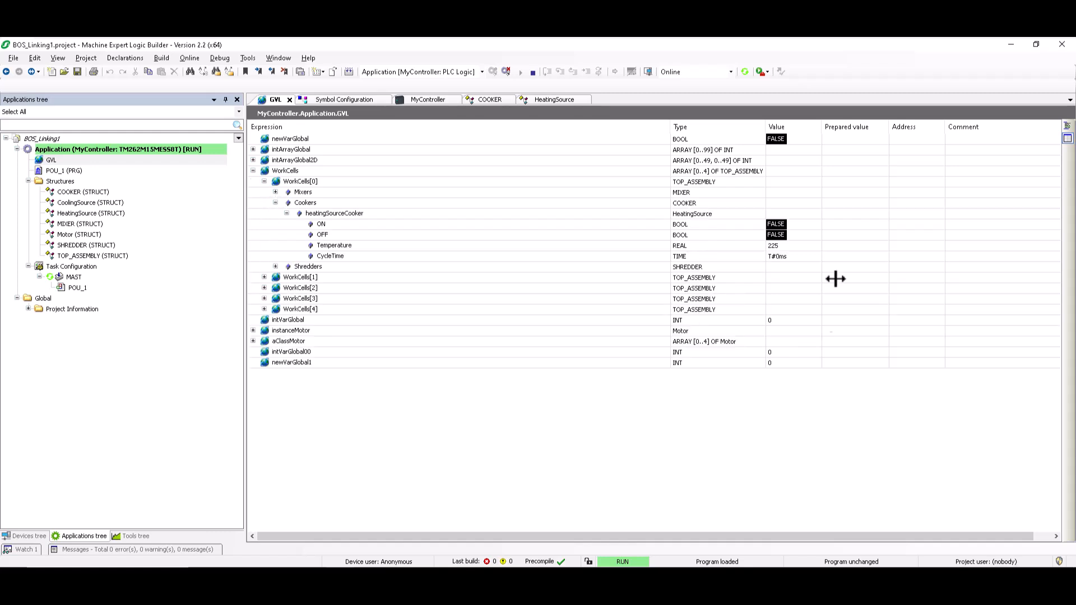
pyautogui.click(265, 278)
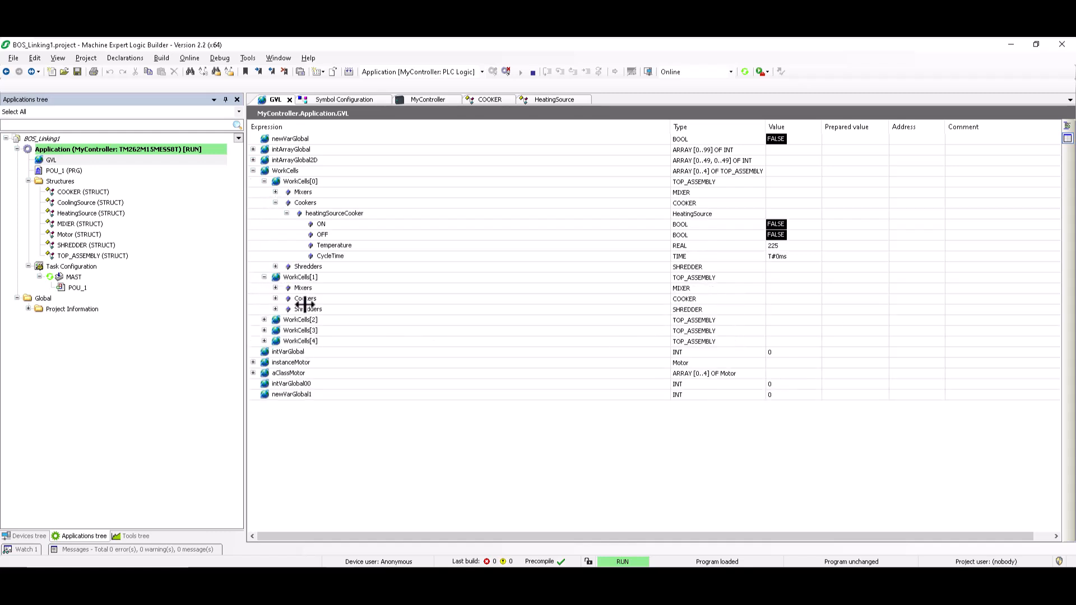
pyautogui.click(276, 299)
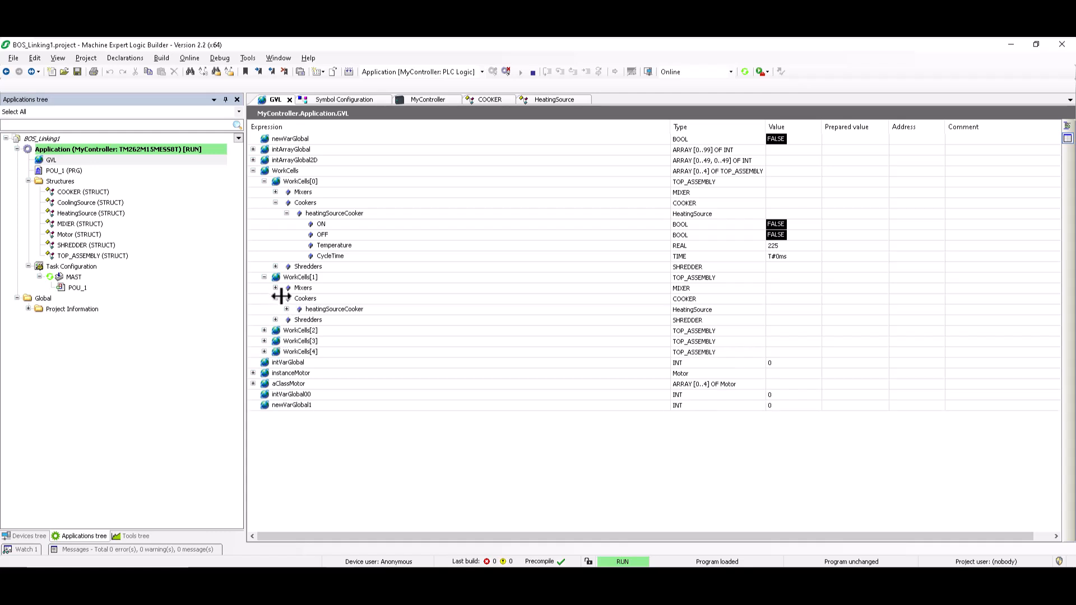
pyautogui.click(288, 309)
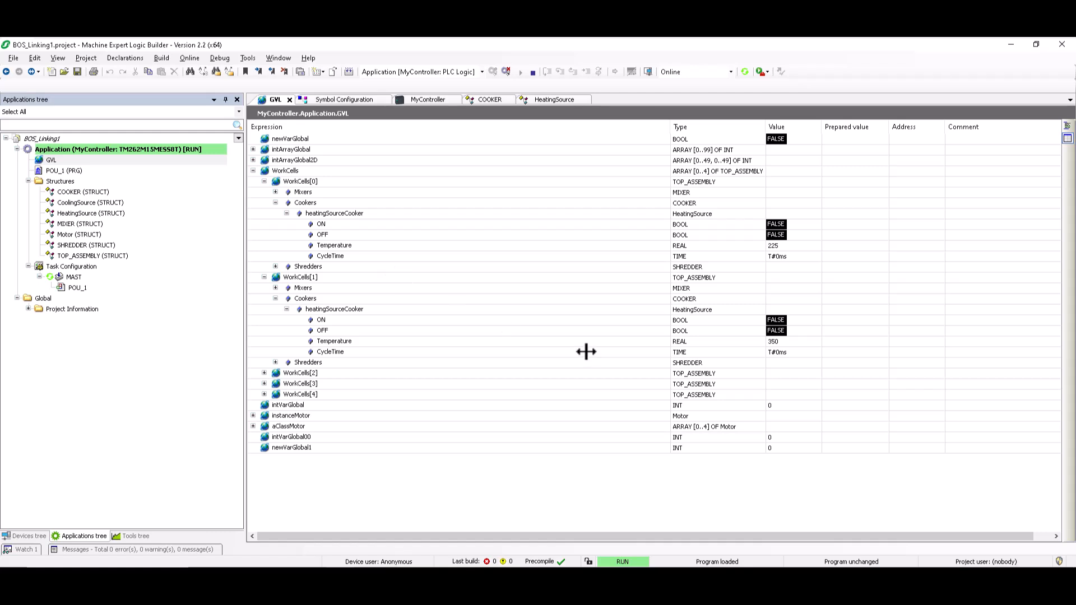
pyautogui.hscroll(1, 583, 353)
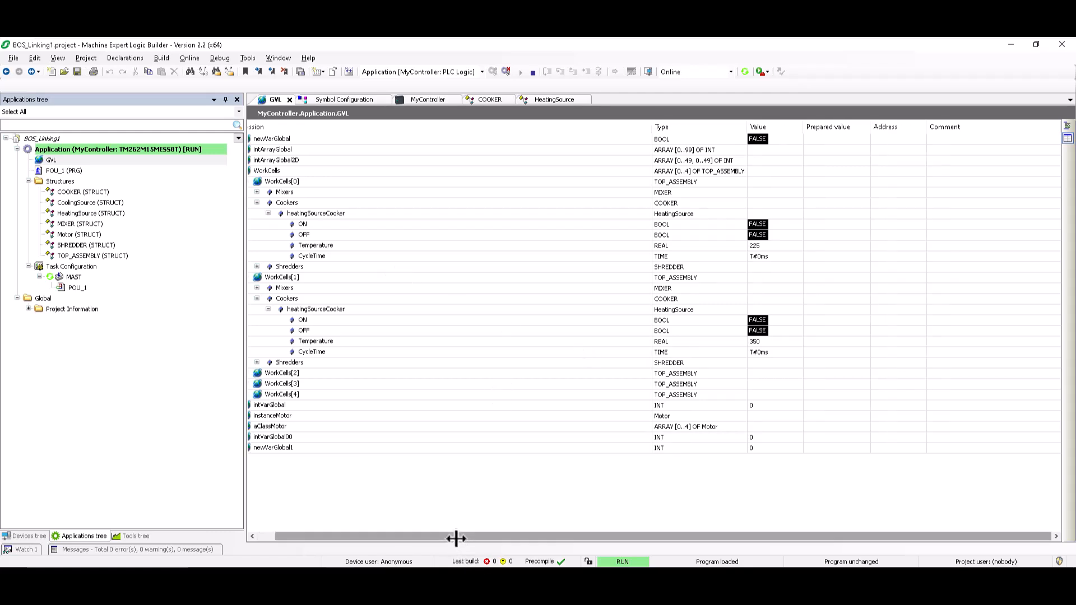
pyautogui.hscroll(-1, 457, 538)
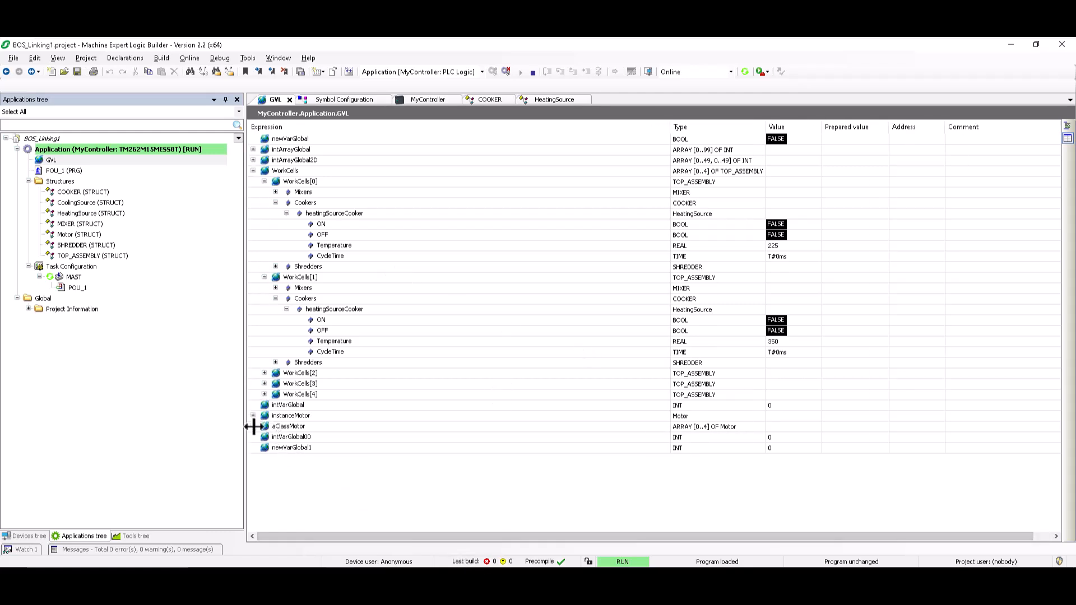
# Expand instanceMotor and the first two elements of aClassMotor to review their live values
pyautogui.click(254, 416)
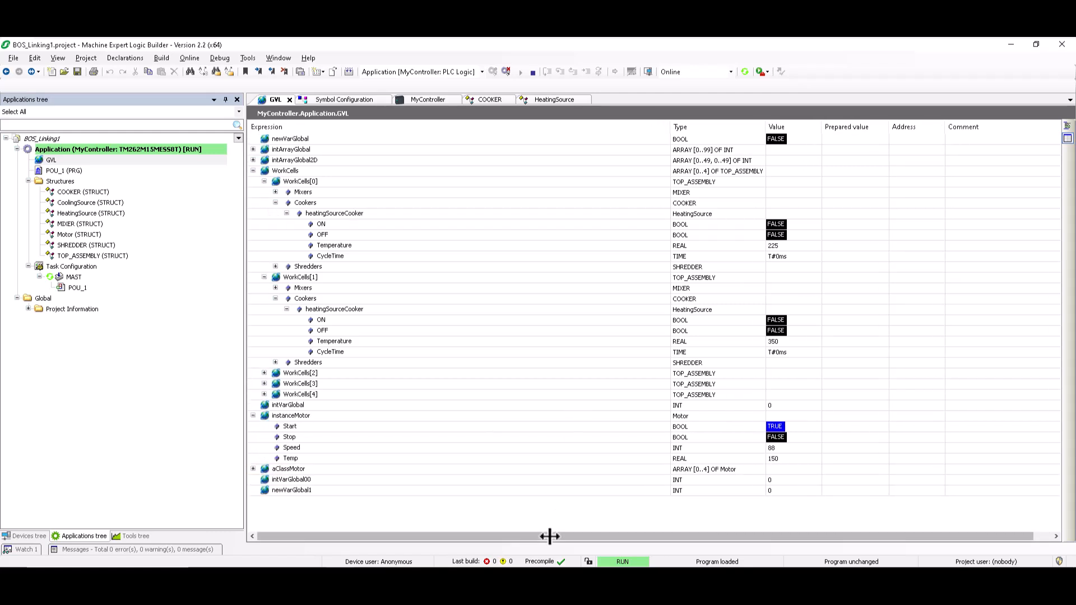
pyautogui.click(253, 468)
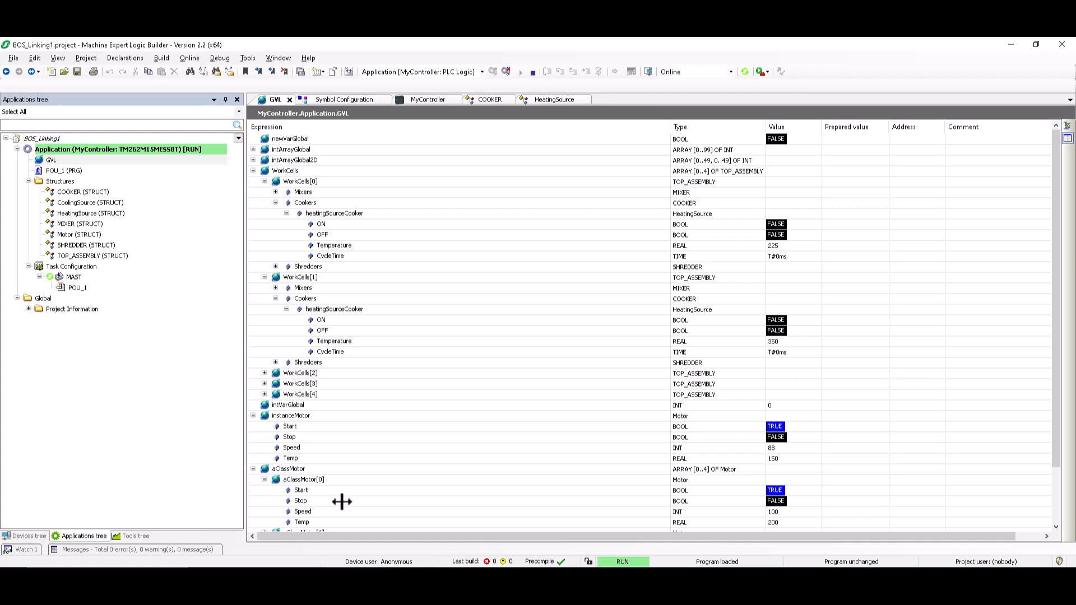
pyautogui.scroll(-2, 606, 455)
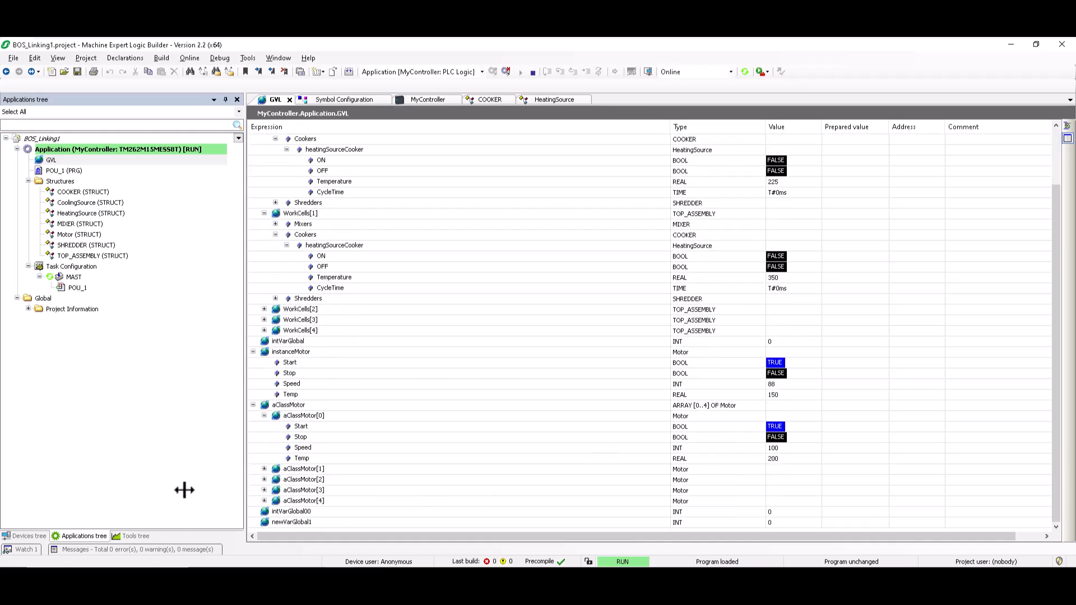
pyautogui.click(264, 469)
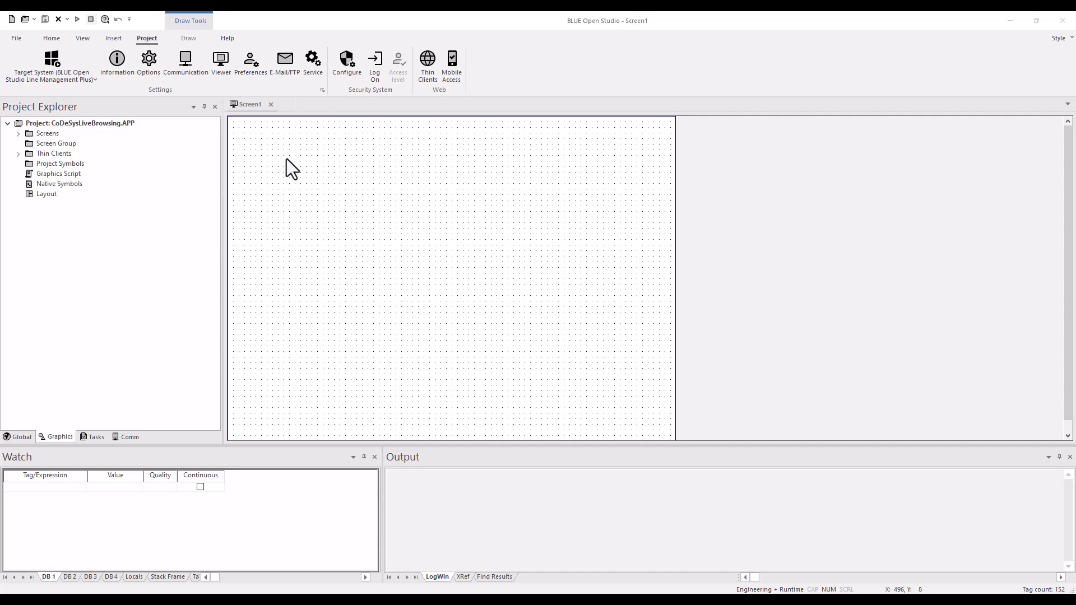
# Open the CoDeSys tag integration configuration of the DEV source from the project's communication settings
pyautogui.click(199, 70)
pyautogui.moveTo(492, 135); pyautogui.dragTo(447, 104)
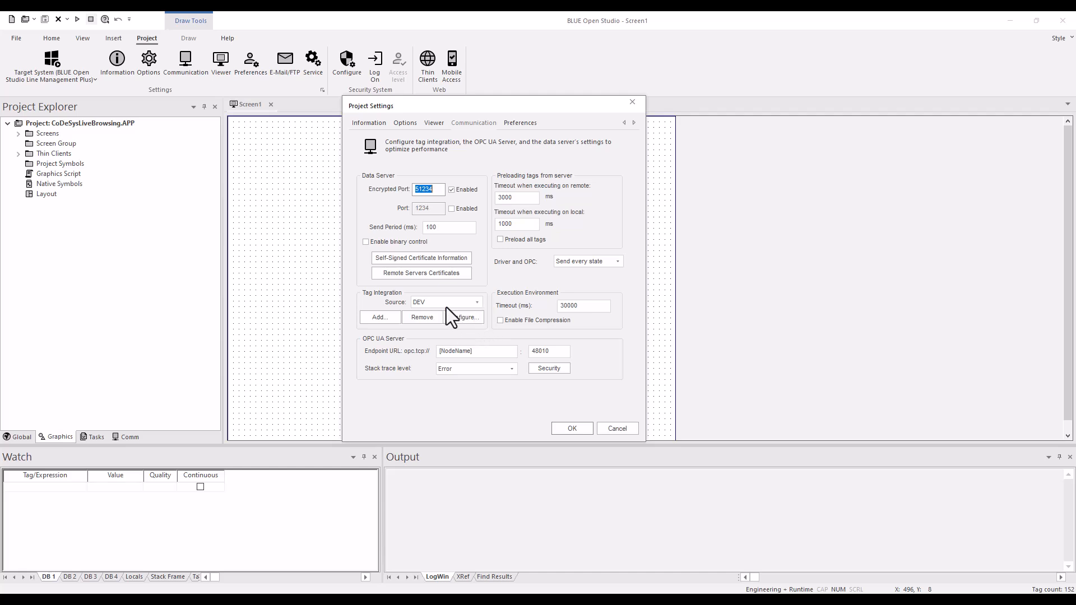
pyautogui.click(469, 323)
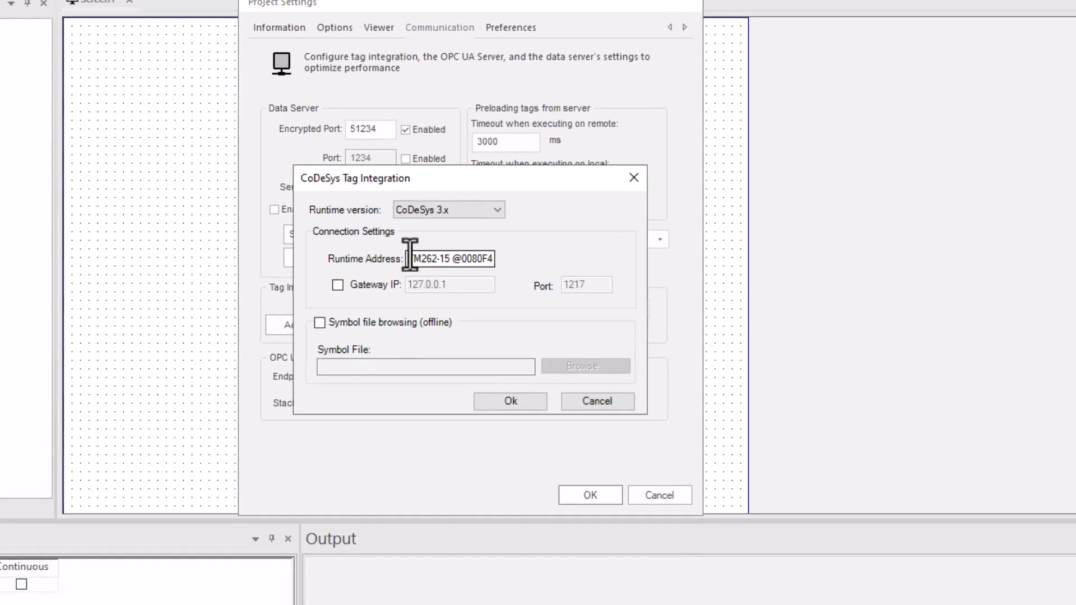
# Read through the full runtime address in the CoDeSys 3.x connection settings, from its start to its end and back
pyautogui.click(450, 271)
pyautogui.press('Right')
pyautogui.press('Right')
pyautogui.press('Right')
pyautogui.press('Right')
pyautogui.press('Right')
pyautogui.press('Right')
pyautogui.press('Right')
pyautogui.press('Right')
pyautogui.press('Right')
pyautogui.press('Right')
pyautogui.press('Right')
pyautogui.press('Right')
pyautogui.press('Right')
pyautogui.press('Right')
pyautogui.press('Right')
pyautogui.press('Right')
pyautogui.press('Right')
pyautogui.press('Right')
pyautogui.press('Right')
pyautogui.press('Right')
pyautogui.press('Right')
pyautogui.press('Right')
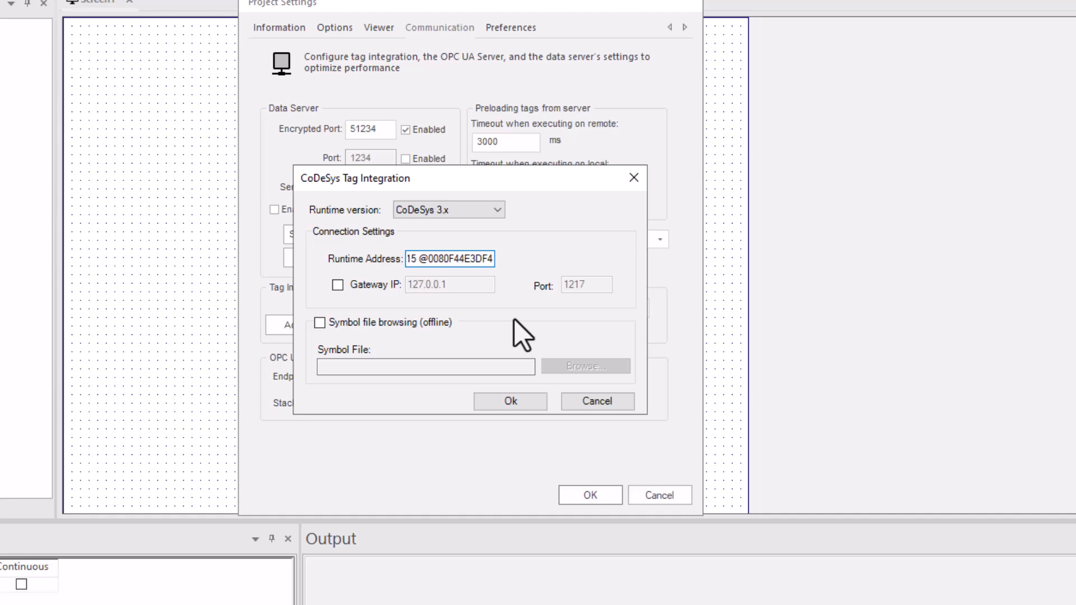
pyautogui.press('Left')
pyautogui.press('Left')
pyautogui.press('Left')
pyautogui.press('Left')
pyautogui.press('Left')
pyautogui.press('Left')
pyautogui.press('Left')
pyautogui.press('Left')
pyautogui.press('Left')
pyautogui.press('Left')
pyautogui.press('Left')
pyautogui.press('Left')
pyautogui.press('Left')
pyautogui.press('Left')
pyautogui.press('Left')
pyautogui.press('Left')
pyautogui.press('Left')
pyautogui.press('Left')
pyautogui.press('Left')
pyautogui.press('Left')
pyautogui.press('Left')
pyautogui.press('Left')
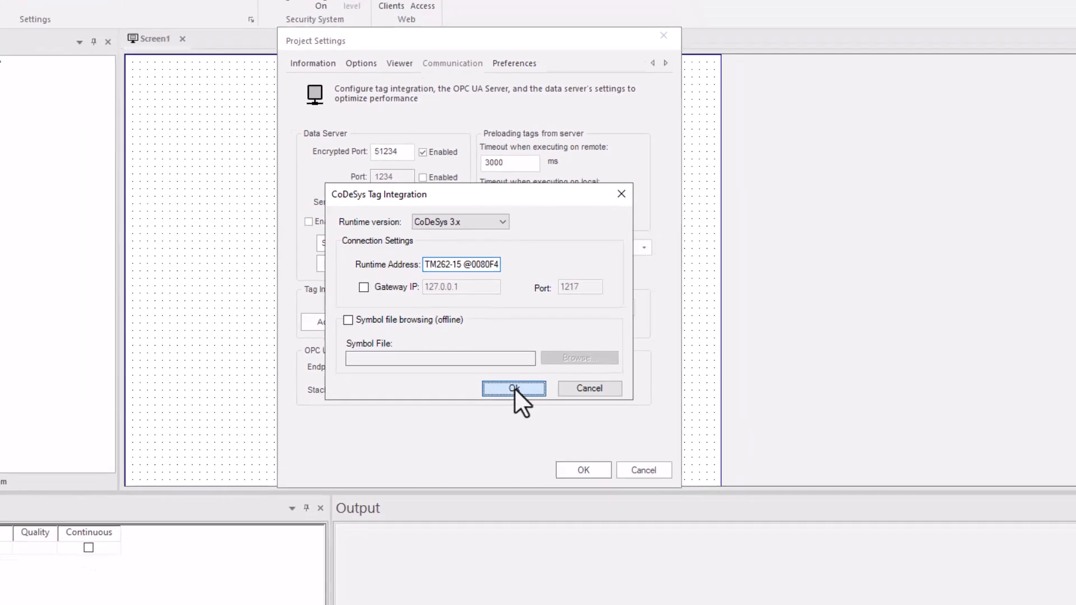
# Accept the CoDeSys tag integration configuration and apply the project's communication settings
pyautogui.click(512, 402)
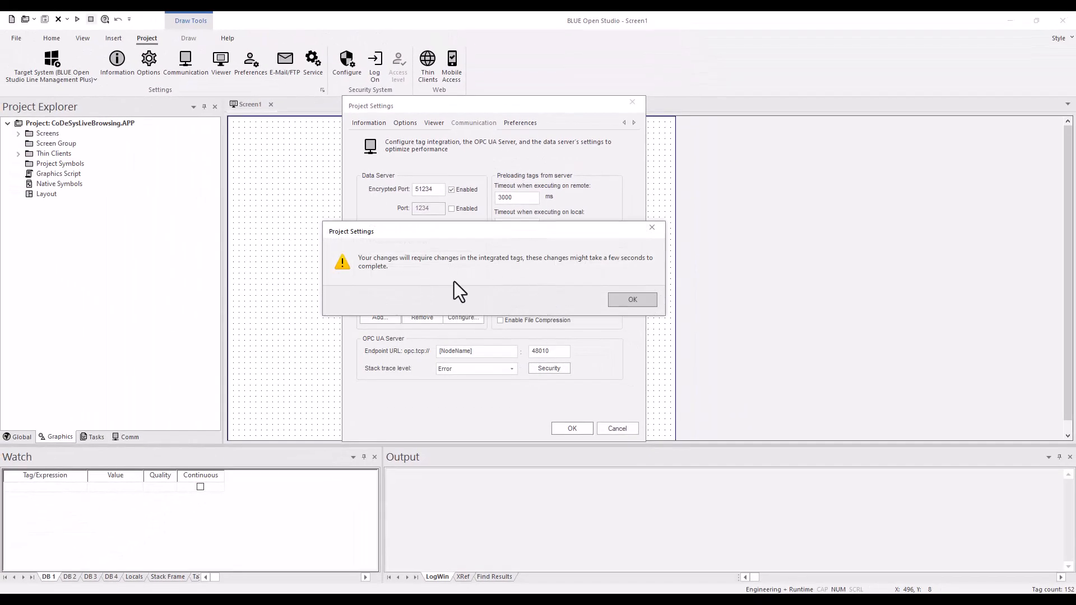
pyautogui.click(632, 300)
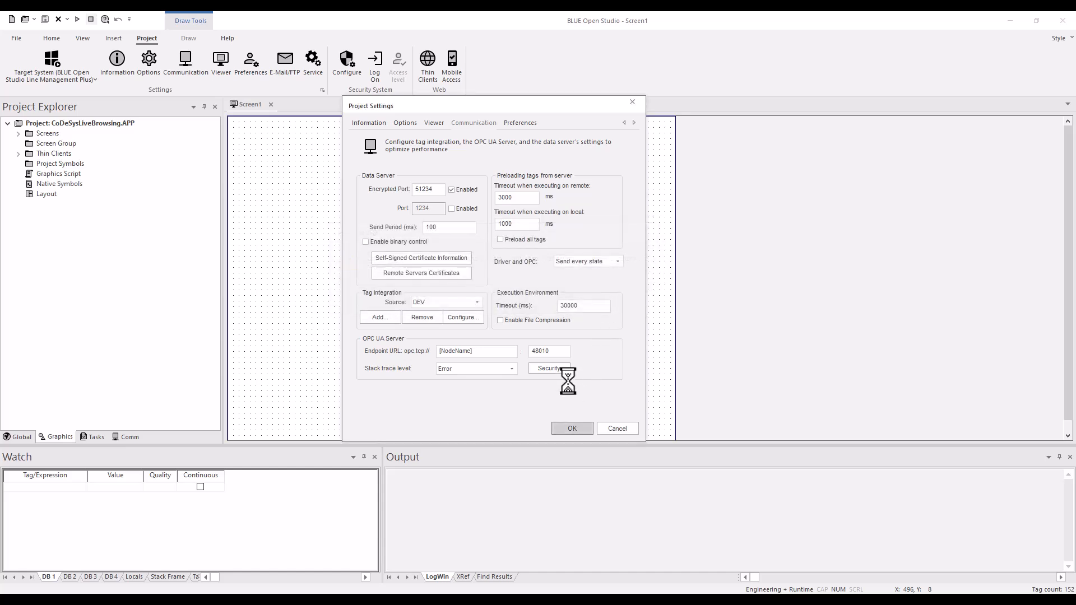
pyautogui.click(571, 429)
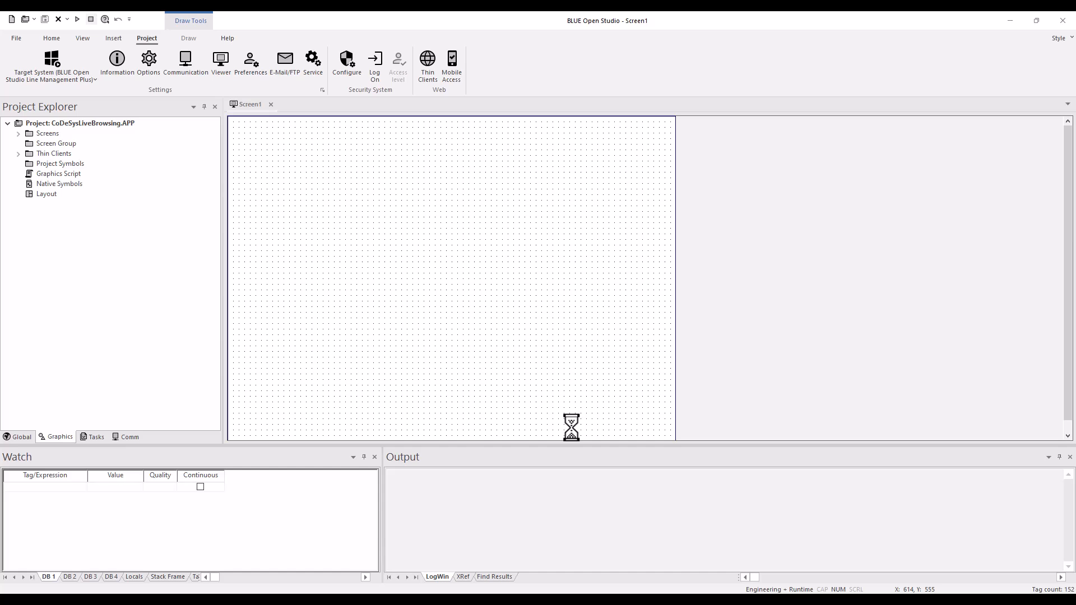
# Open Screen2 and inspect the tag expression of the text box beside the DEV.Application.GVL.intArrayGlobal[0] label
pyautogui.click(18, 134)
pyautogui.doubleClick(43, 143)
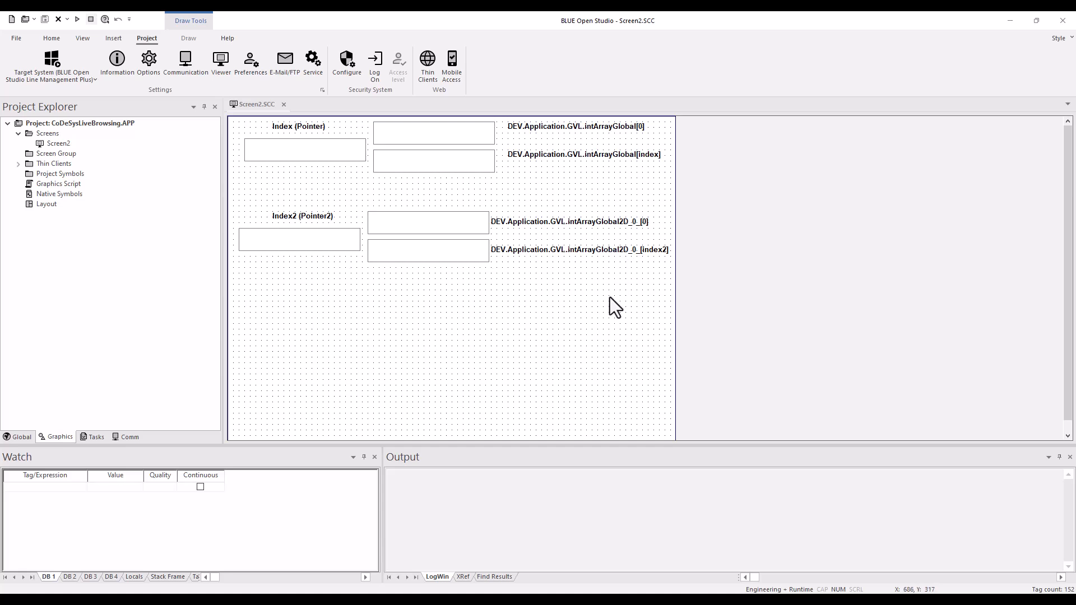
pyautogui.doubleClick(461, 132)
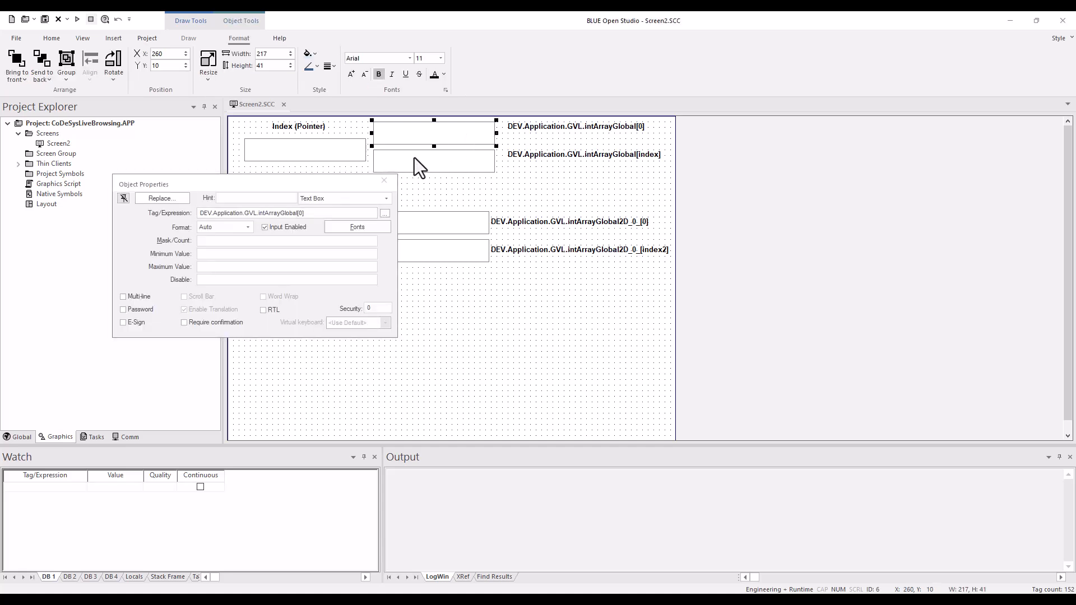
pyautogui.moveTo(331, 181); pyautogui.dragTo(490, 186)
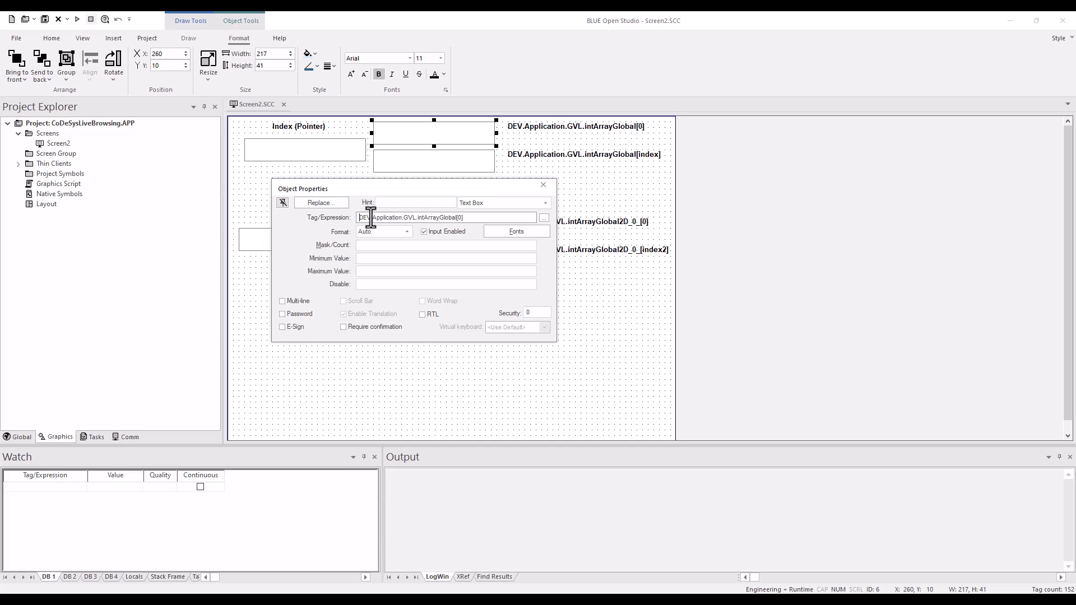
pyautogui.moveTo(370, 217); pyautogui.dragTo(534, 193)
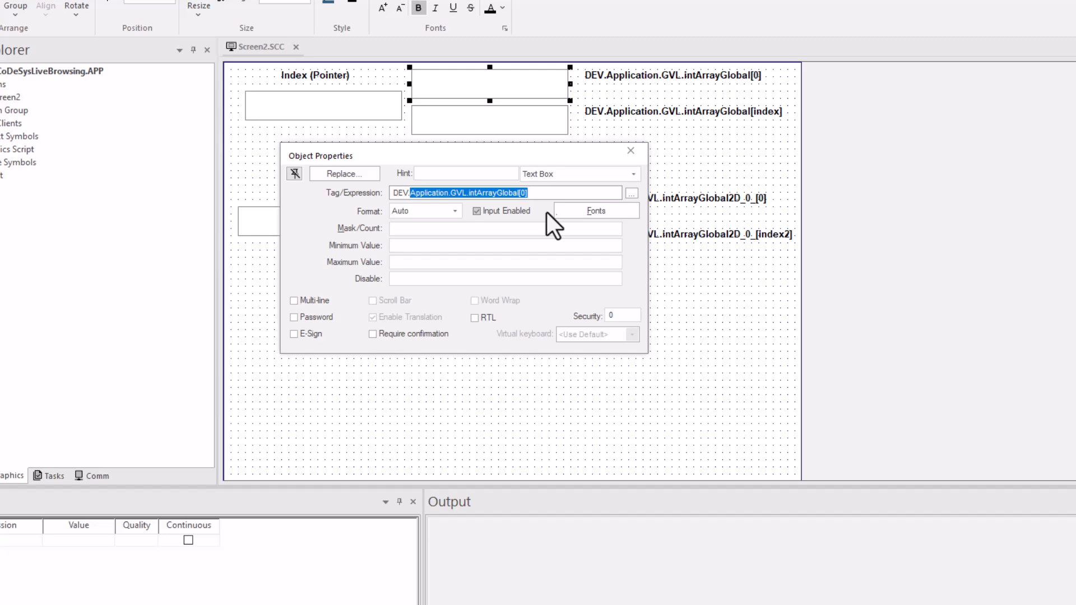
# Browse for the text box's tag in the Object Finder, going to the Application folder of the DEV device
pyautogui.click(632, 193)
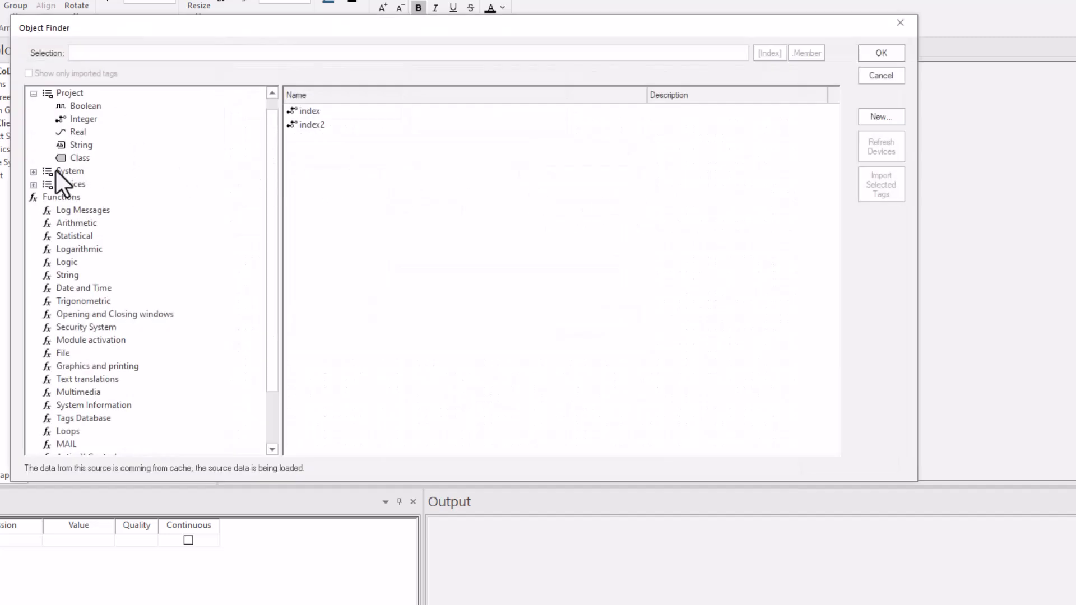
pyautogui.click(34, 94)
pyautogui.click(34, 119)
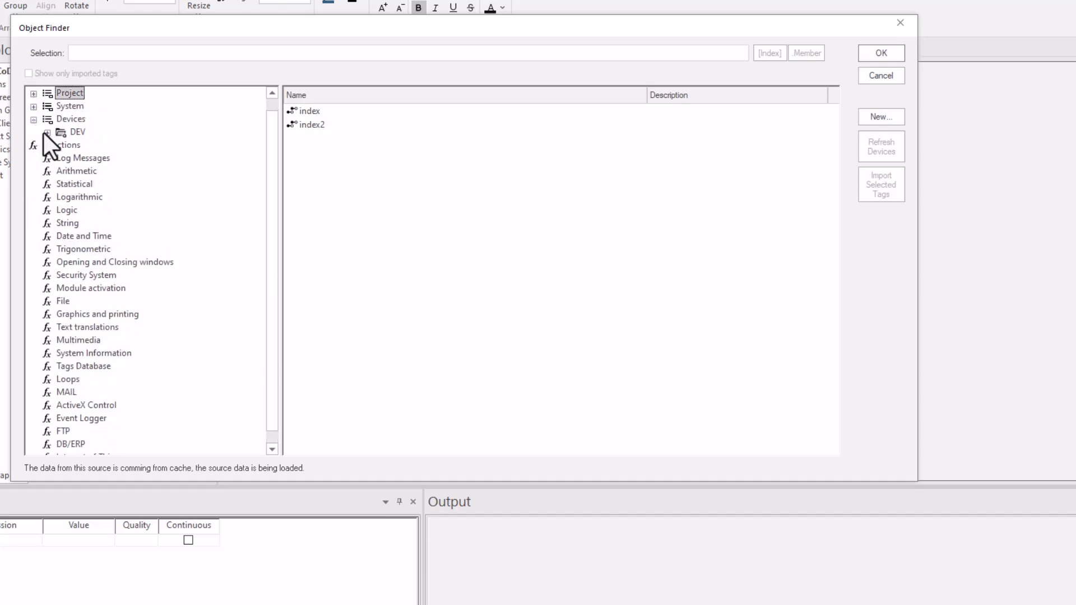
pyautogui.click(48, 133)
pyautogui.click(78, 134)
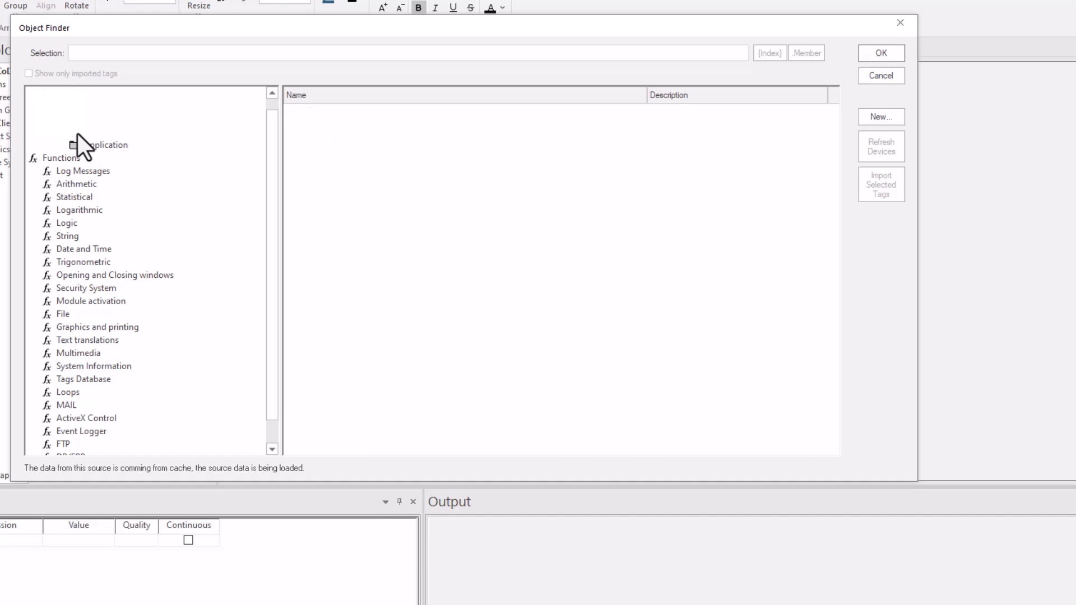
pyautogui.click(97, 159)
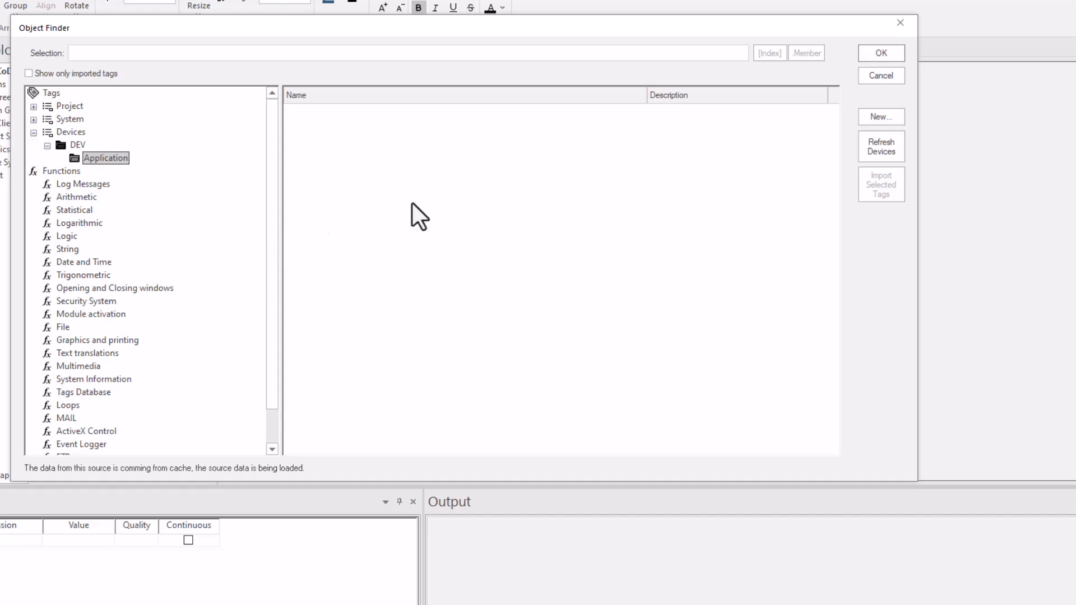
# Refresh the devices and expand Application down to GVL to list its variables
pyautogui.click(883, 145)
pyautogui.click(60, 159)
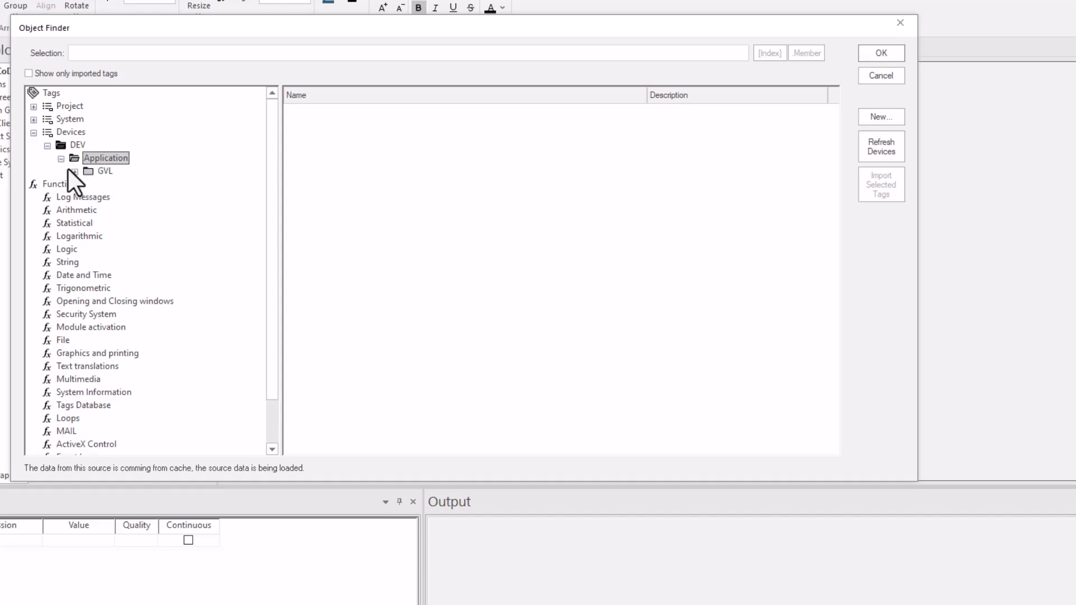
pyautogui.click(72, 172)
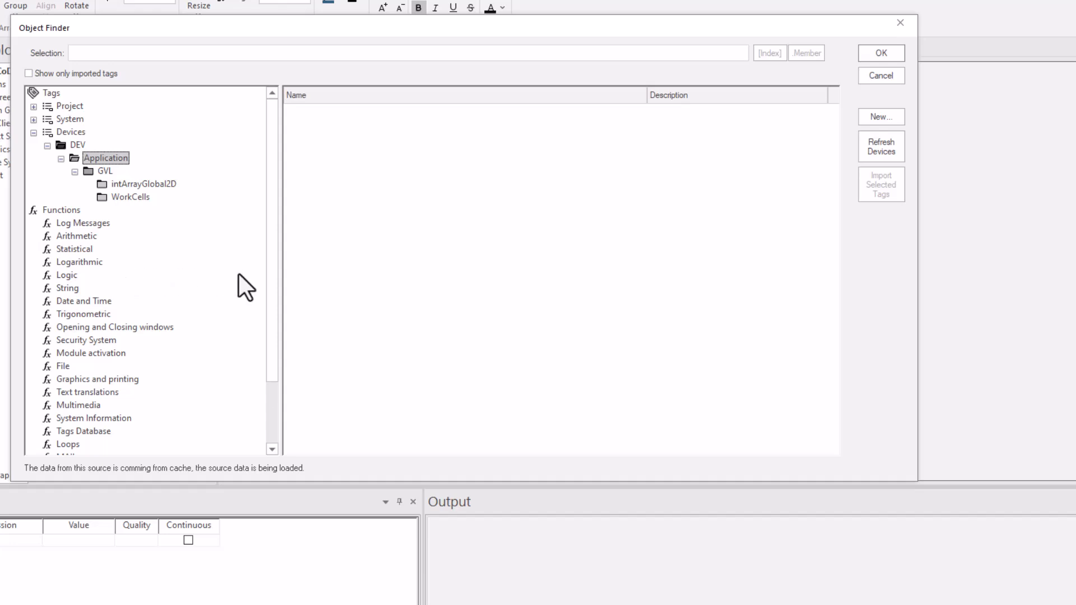
pyautogui.click(101, 171)
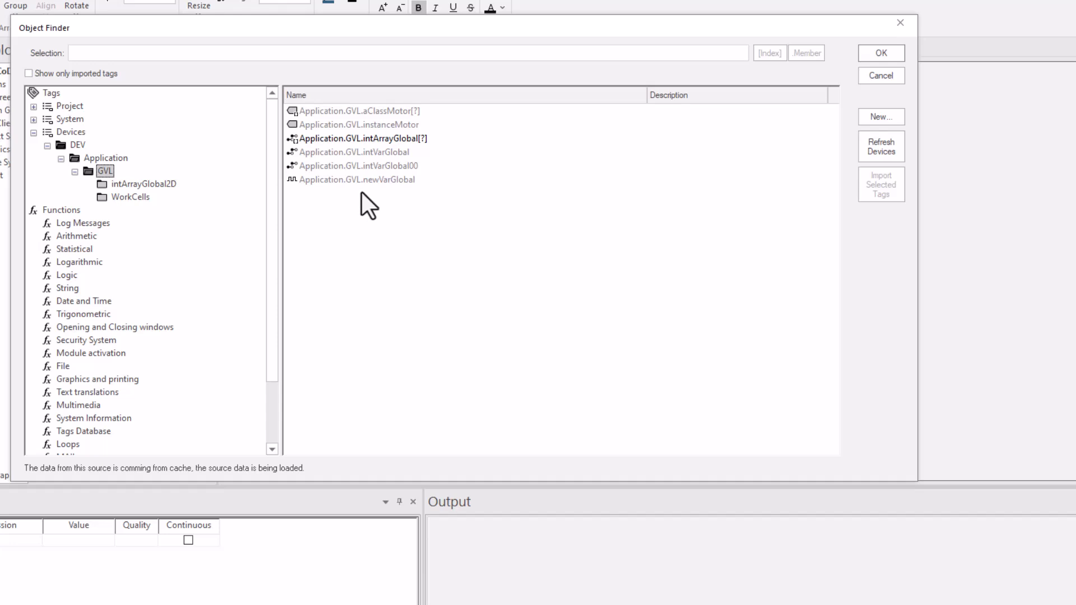
# Examine how the aClassMotor[?] and intArrayGlobal[?] array tags under GVL are referenced in the selection
pyautogui.click(378, 110)
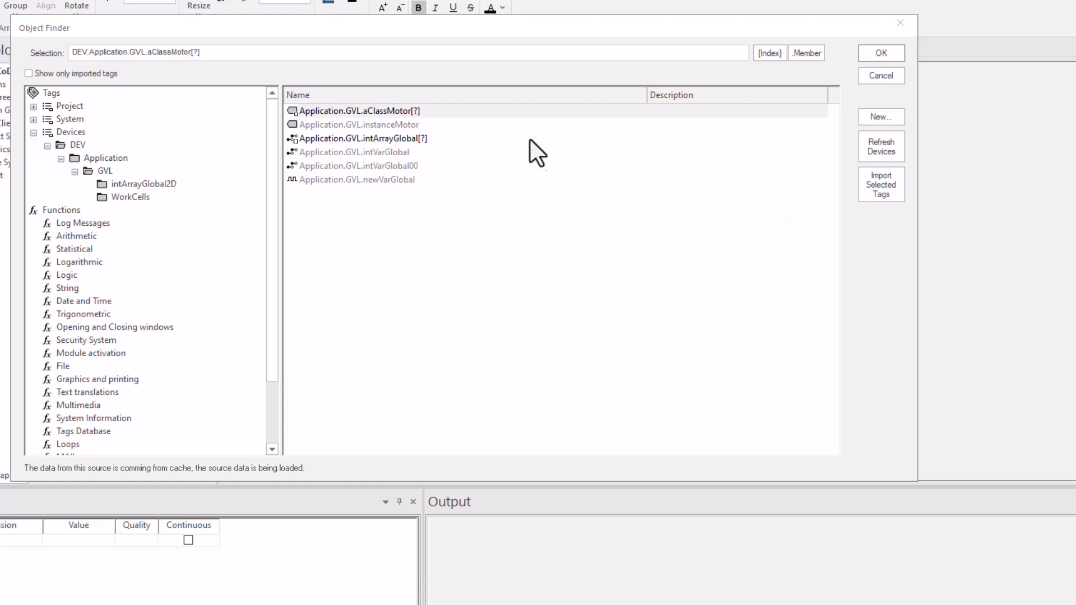
pyautogui.click(402, 111)
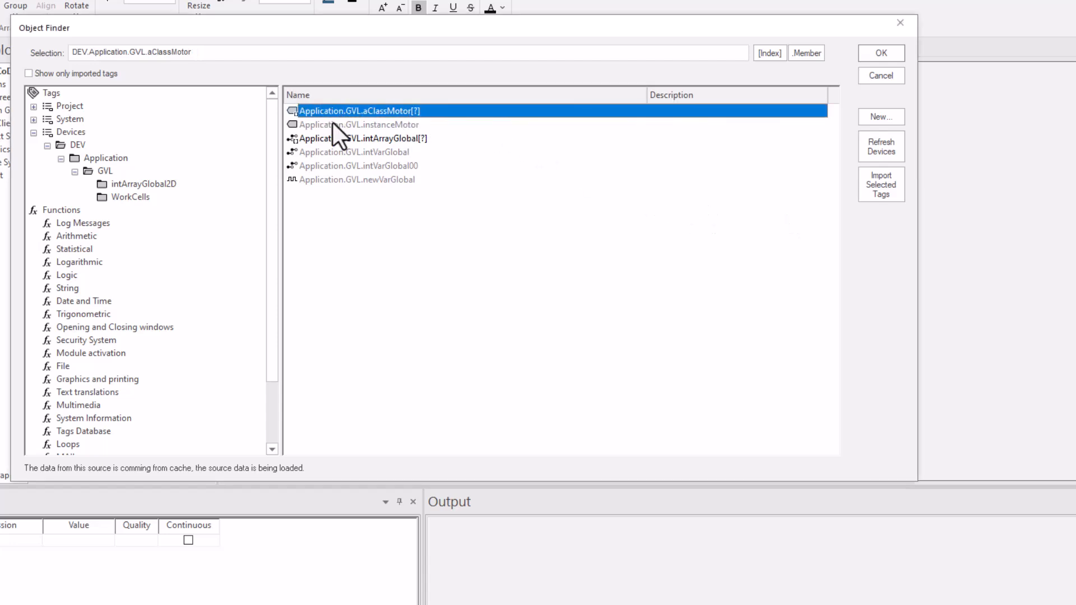
pyautogui.click(405, 137)
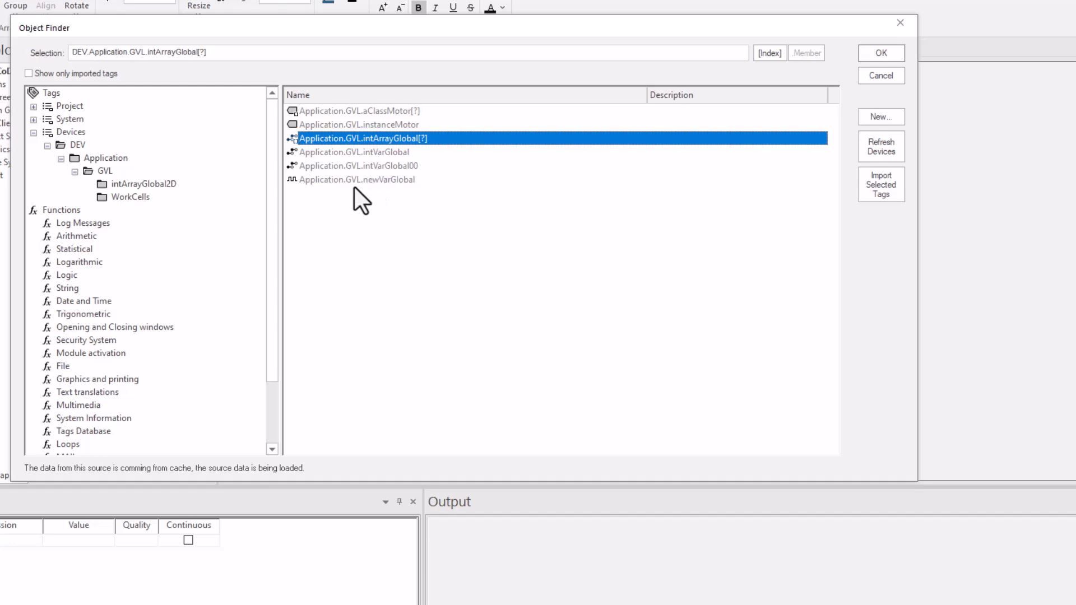
# List the intArrayGlobal2D rows and select intArrayGlobal2D[0,?] to examine its tag reference
pyautogui.click(161, 186)
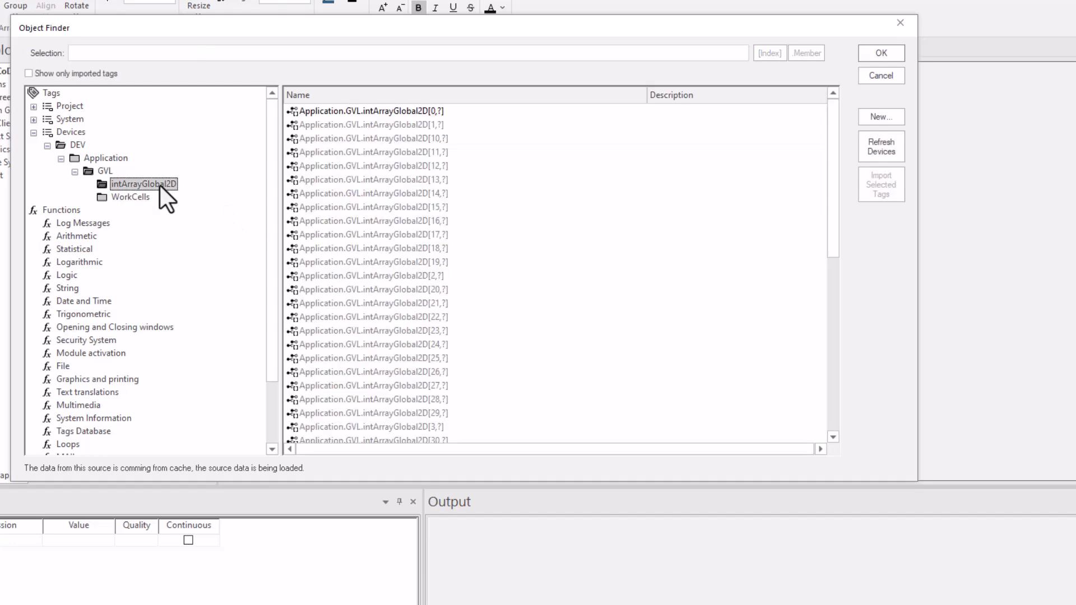
pyautogui.click(426, 112)
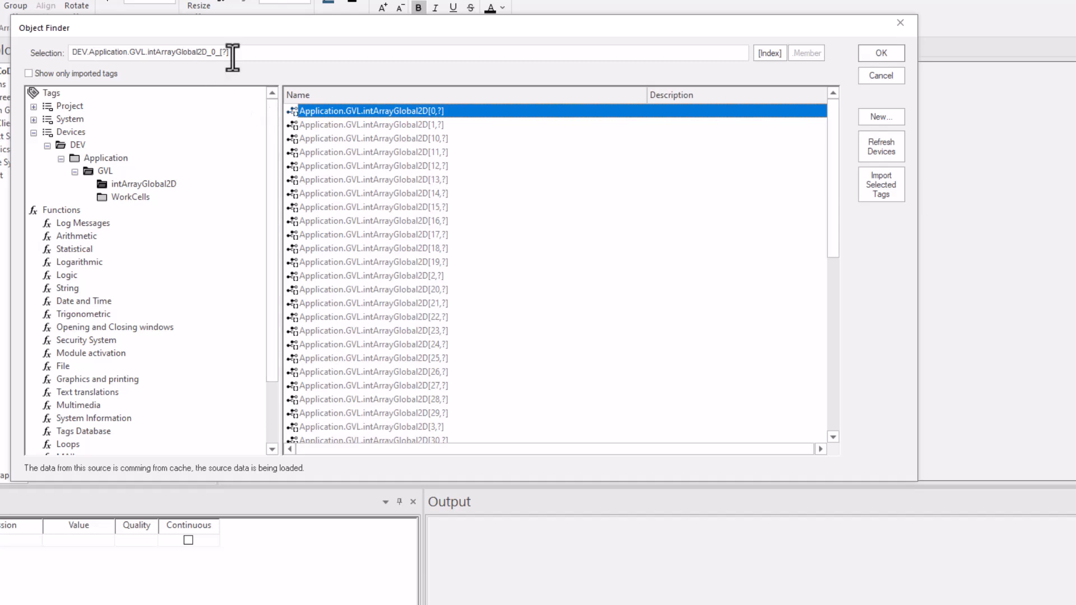
pyautogui.moveTo(833, 192); pyautogui.dragTo(851, 129)
# Load the contents of the WorkCells folder by refreshing the devices
pyautogui.click(122, 199)
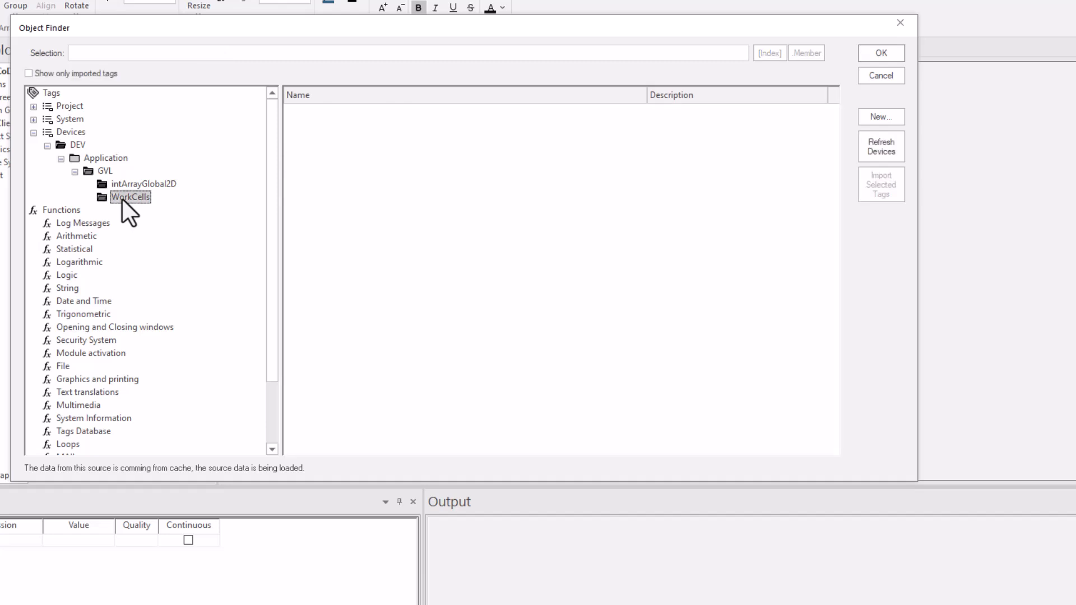
pyautogui.click(883, 151)
pyautogui.click(870, 154)
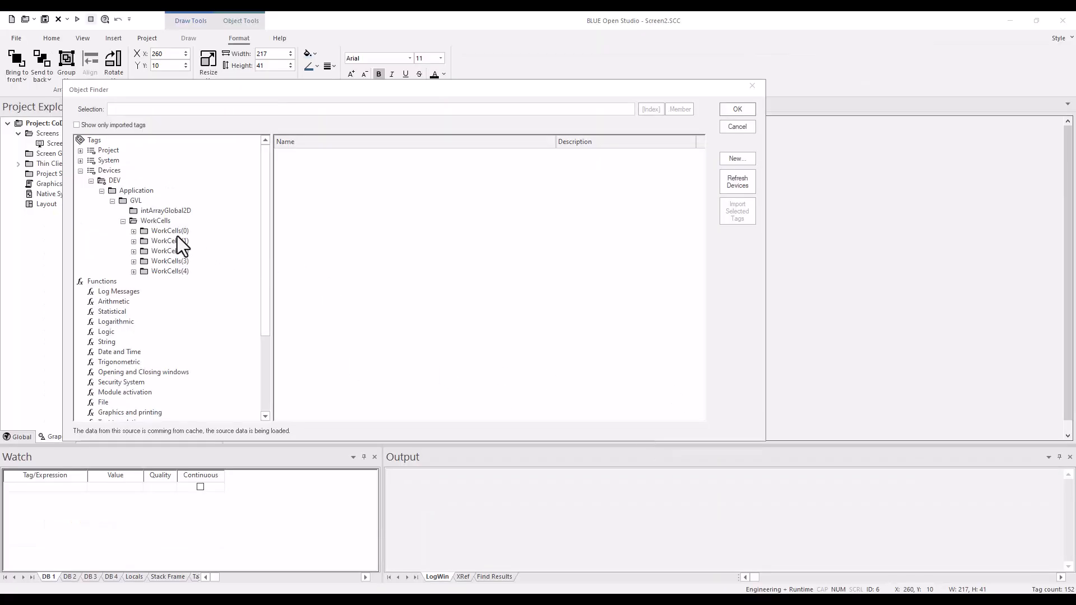
# Browse WorkCells(0) through Cookers to heatingSourceCooker and select its CycleTime tag to examine the reference
pyautogui.click(133, 231)
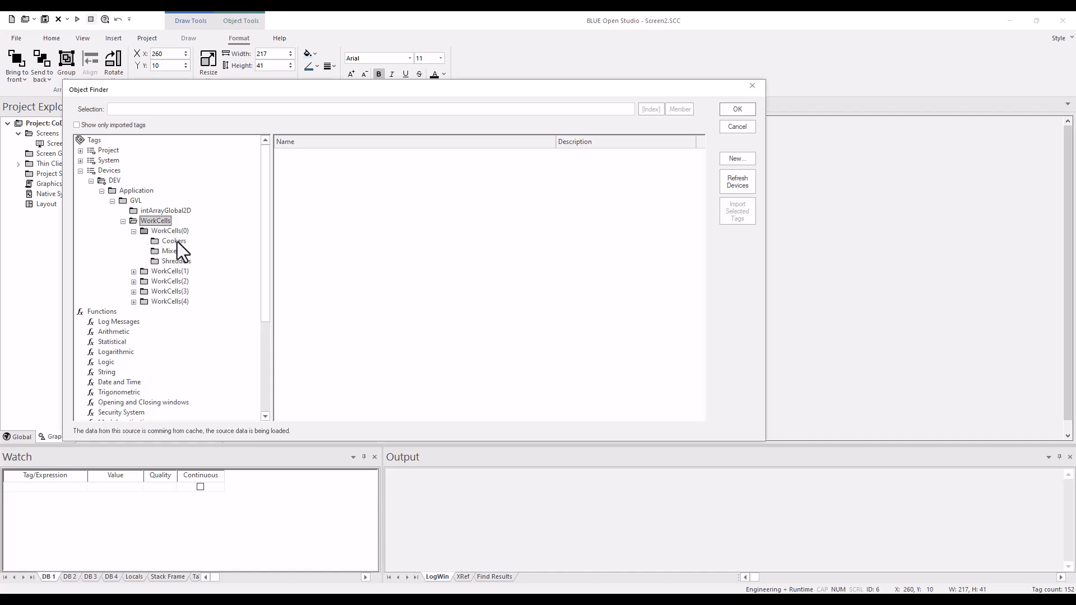
pyautogui.click(169, 243)
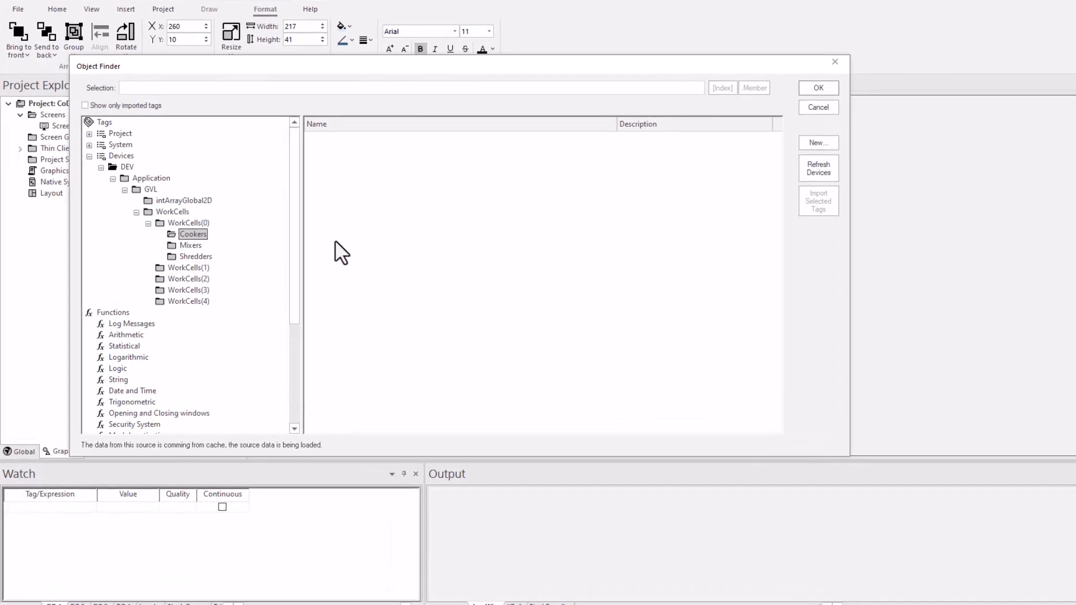
pyautogui.click(161, 235)
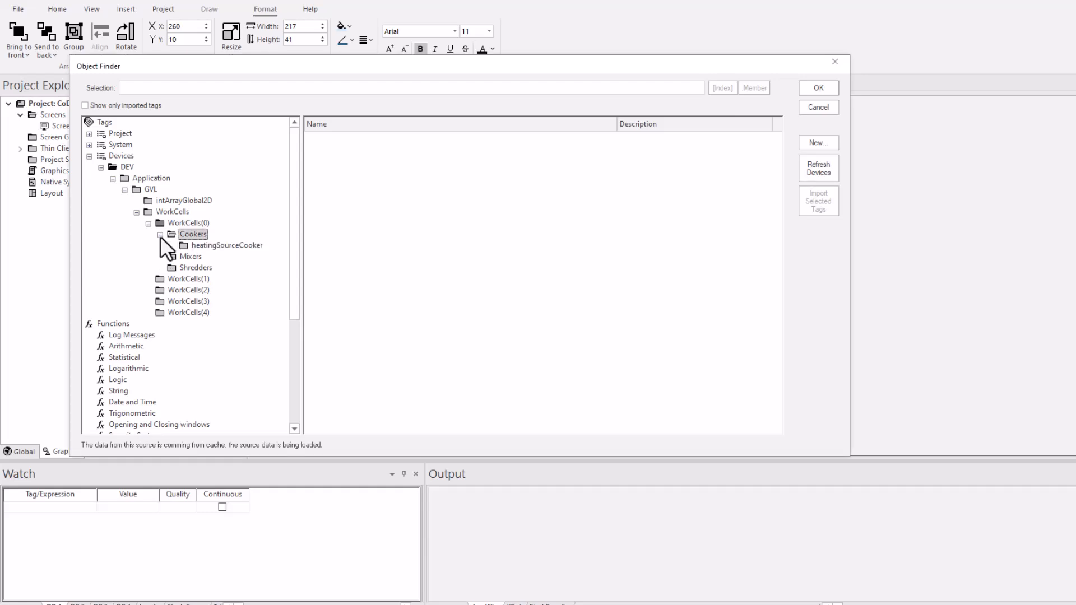
pyautogui.click(223, 245)
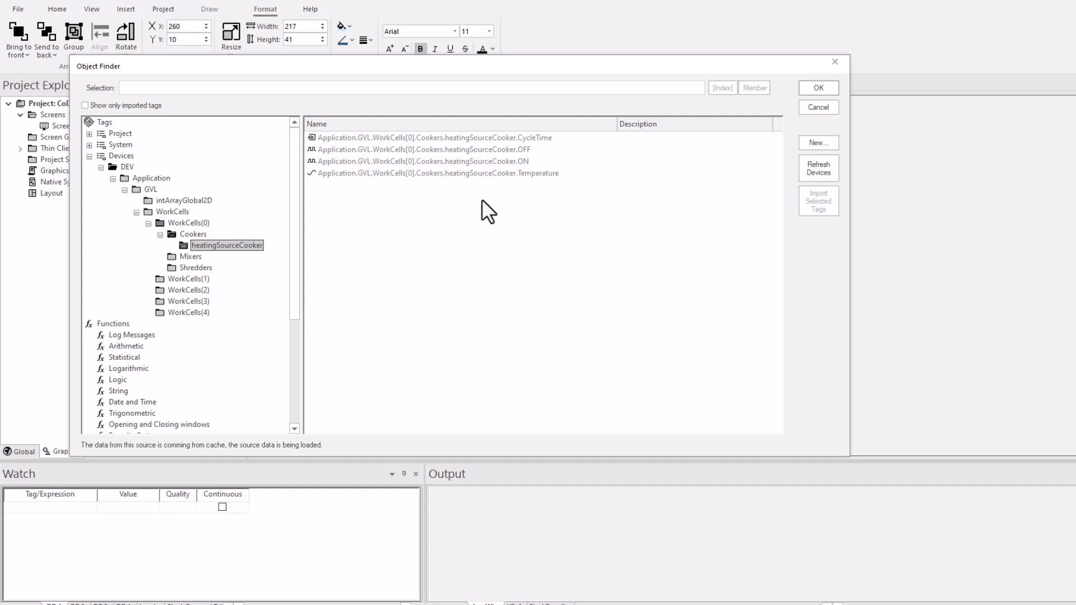
pyautogui.click(451, 138)
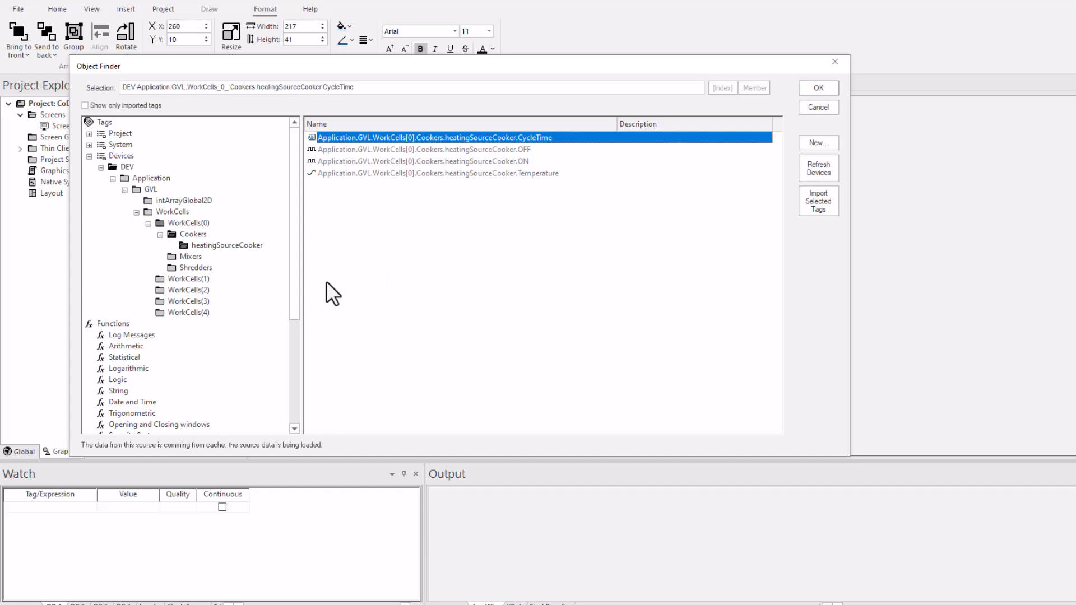
# Collapse the DEV device and close the Object Finder, accepting an empty tag selection
pyautogui.click(100, 167)
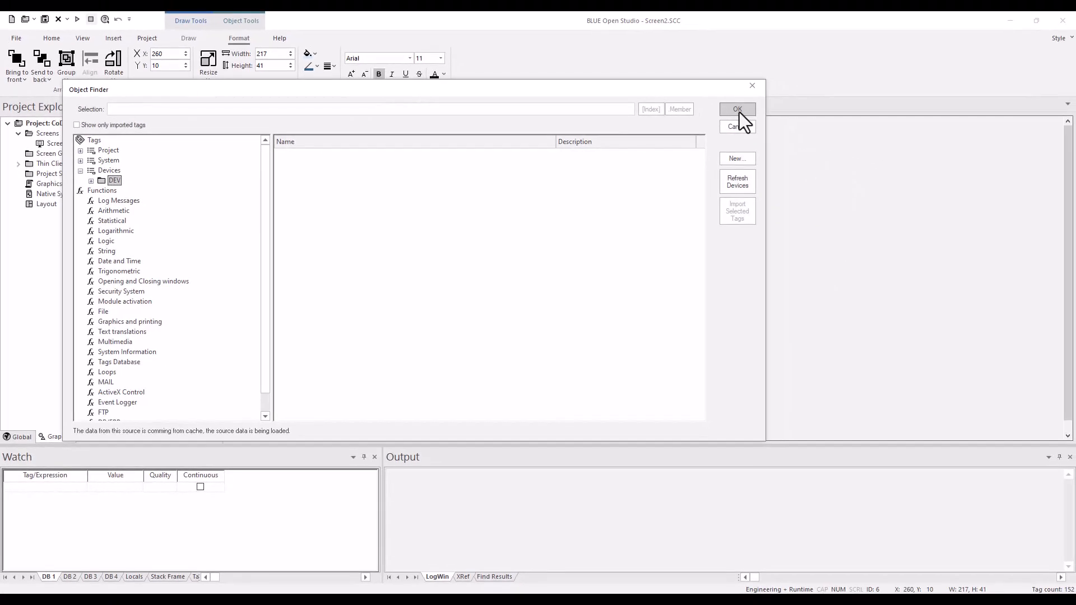
pyautogui.click(738, 110)
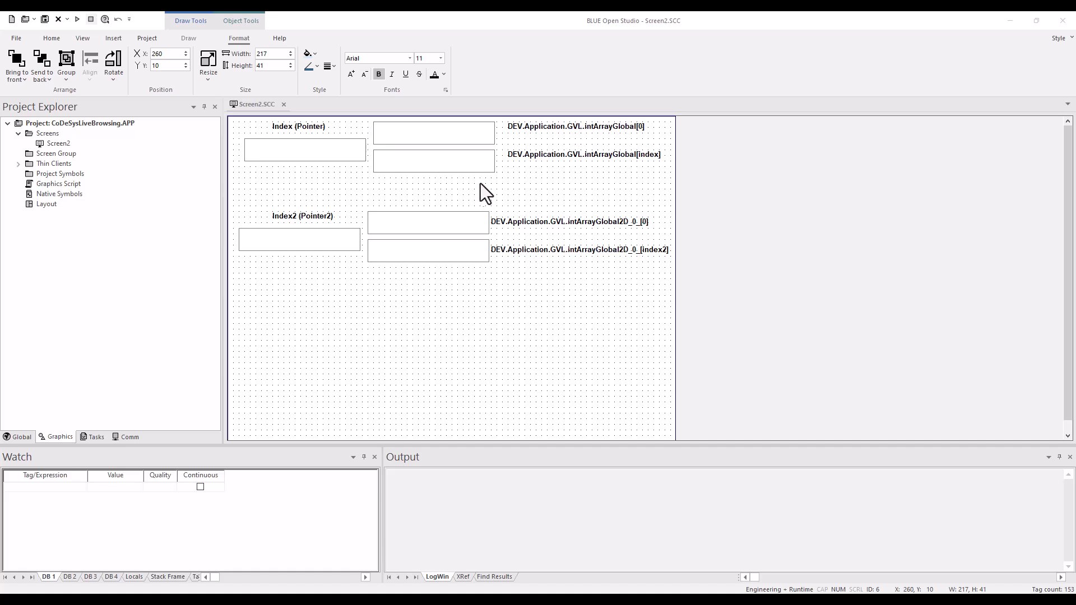
# Assign intArrayGlobal2D[17,?] with index number 2 as the tag of the text box beside the intArrayGlobal[0] label, closing its properties
pyautogui.doubleClick(467, 136)
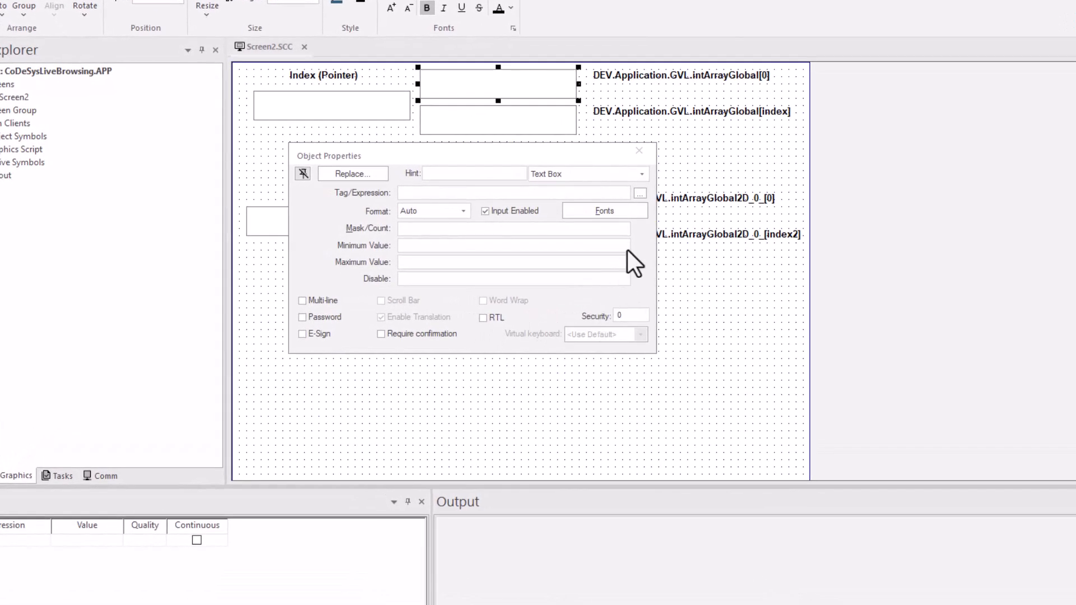
pyautogui.click(640, 193)
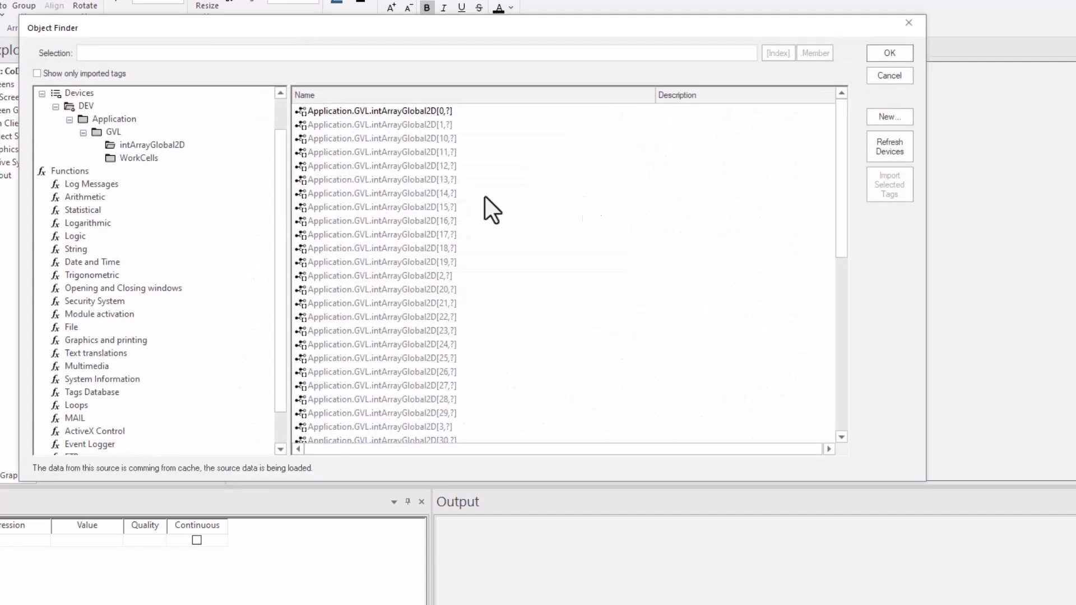
pyautogui.click(423, 235)
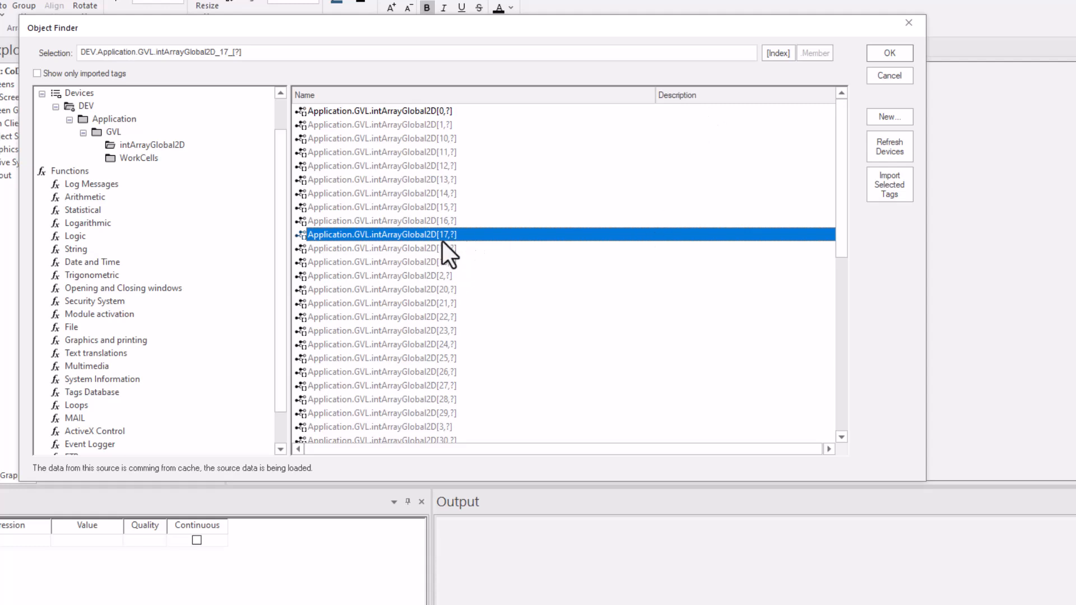
pyautogui.click(784, 53)
pyautogui.click(448, 222)
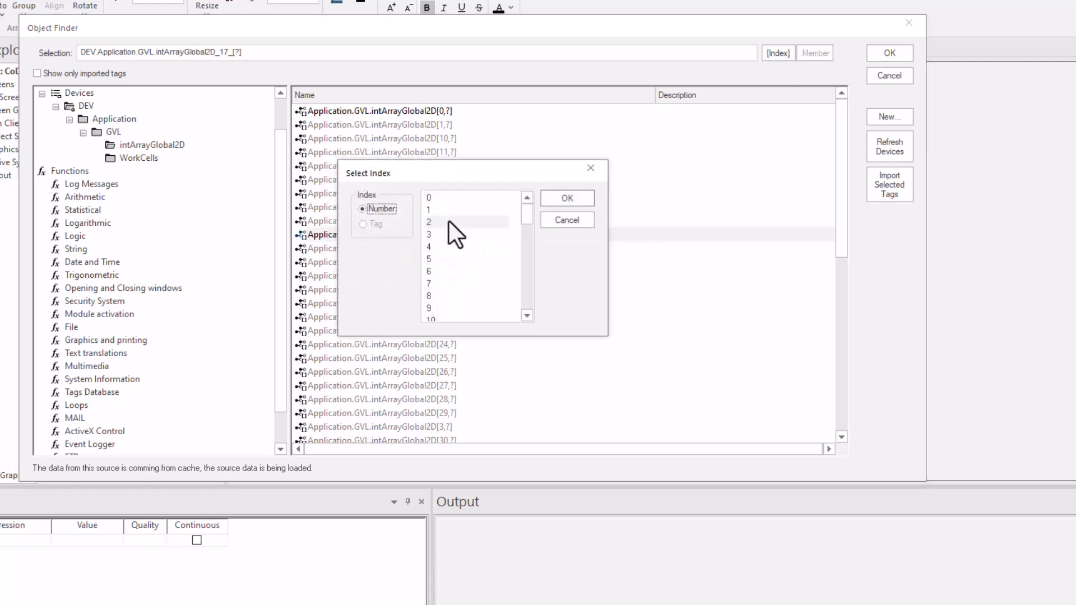
pyautogui.click(562, 197)
pyautogui.click(887, 55)
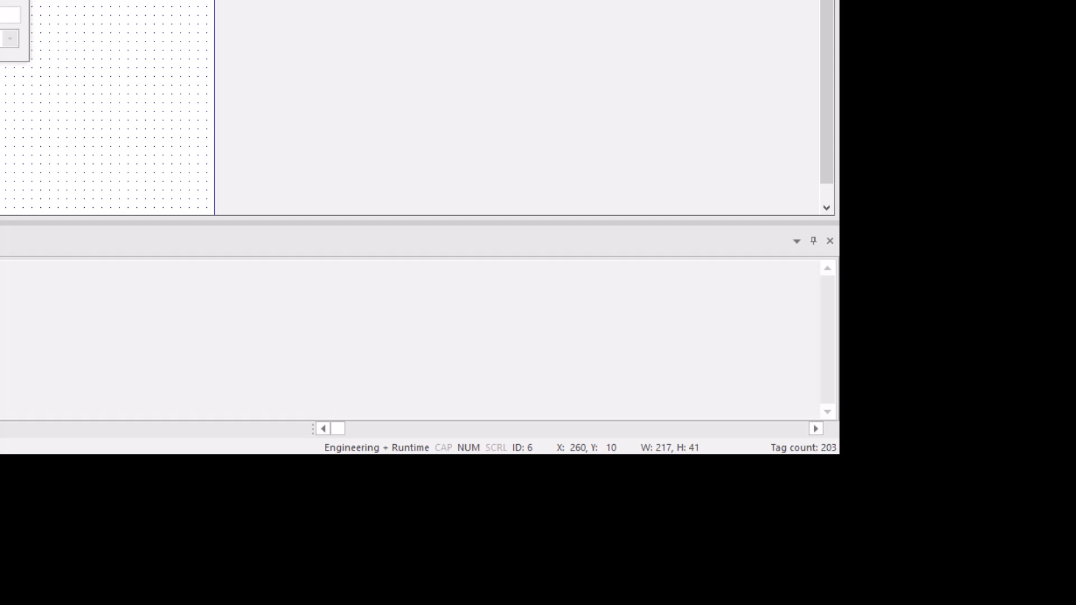
pyautogui.press('Escape')
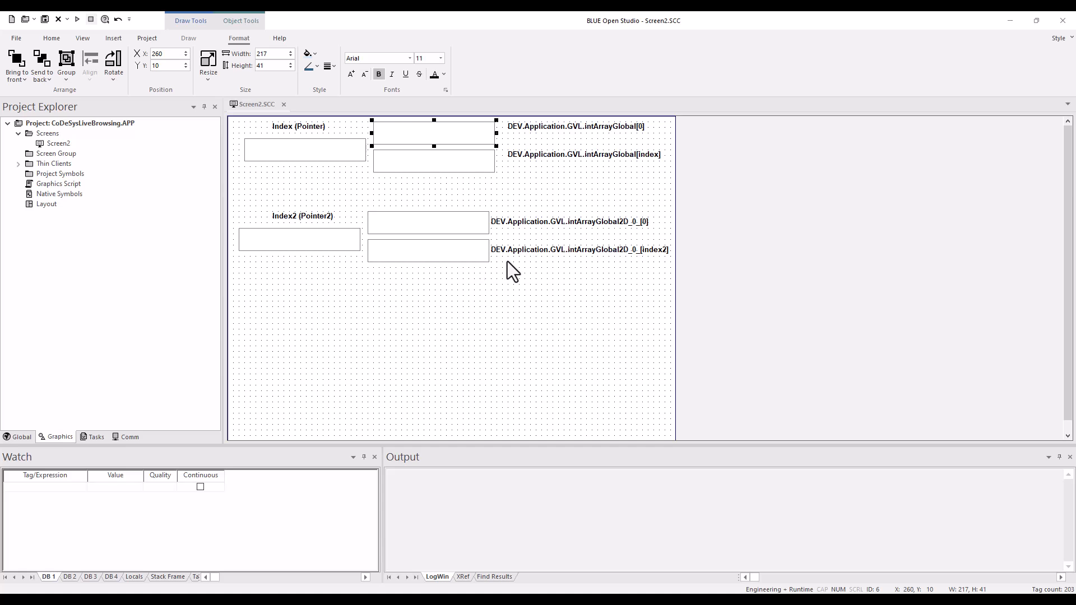
pyautogui.click(460, 219)
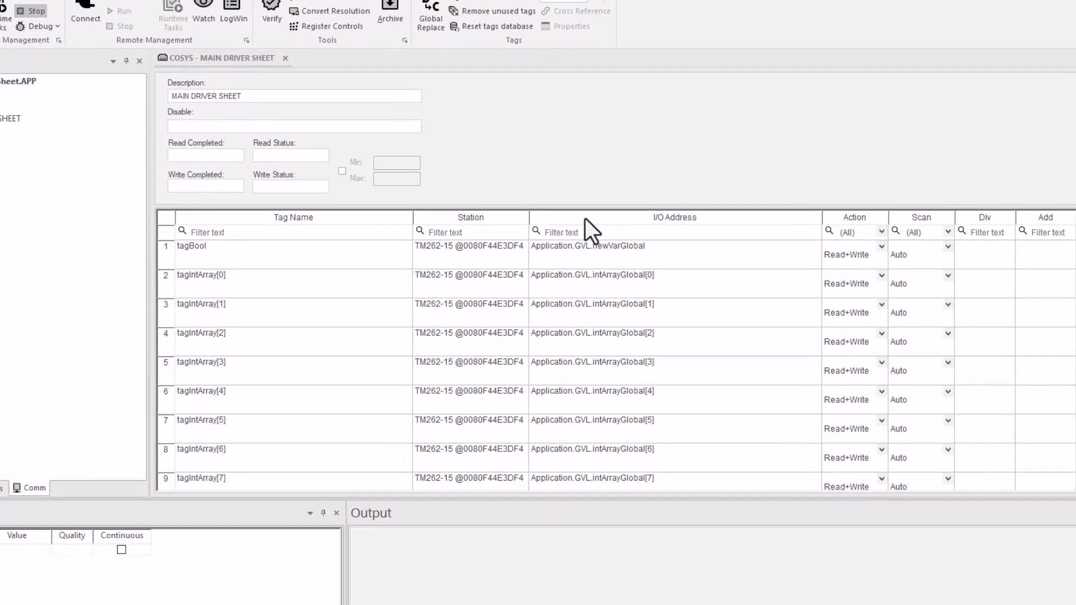
# Enlarge the tag table of the MAIN DRIVER SHEET and examine the tagBool and tagIntArray[0] to tagIntArray[15] rows
pyautogui.moveTo(606, 206); pyautogui.dragTo(610, 119)
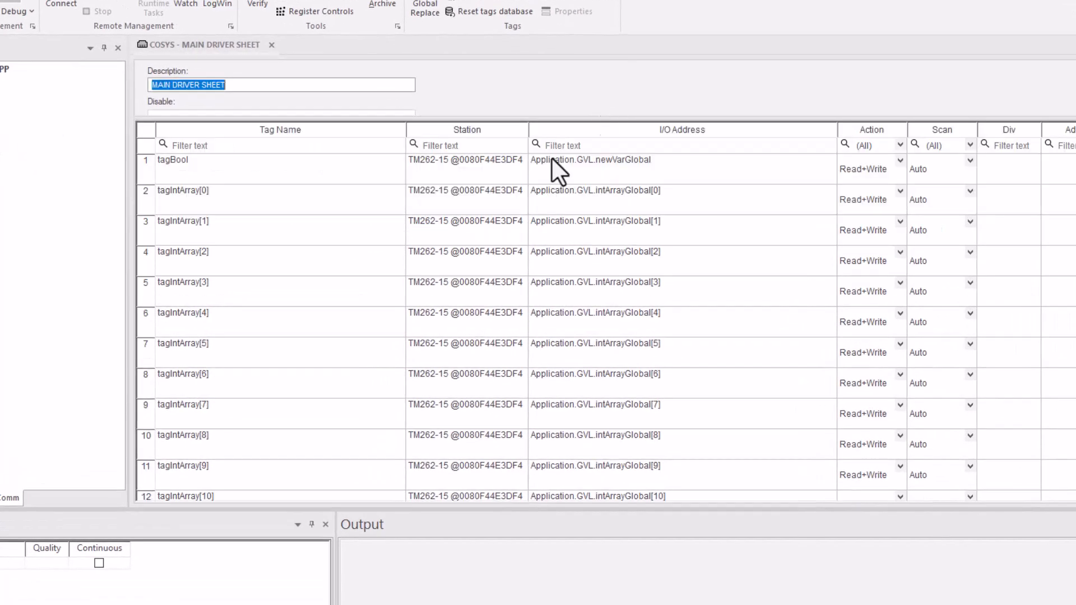
pyautogui.click(145, 165)
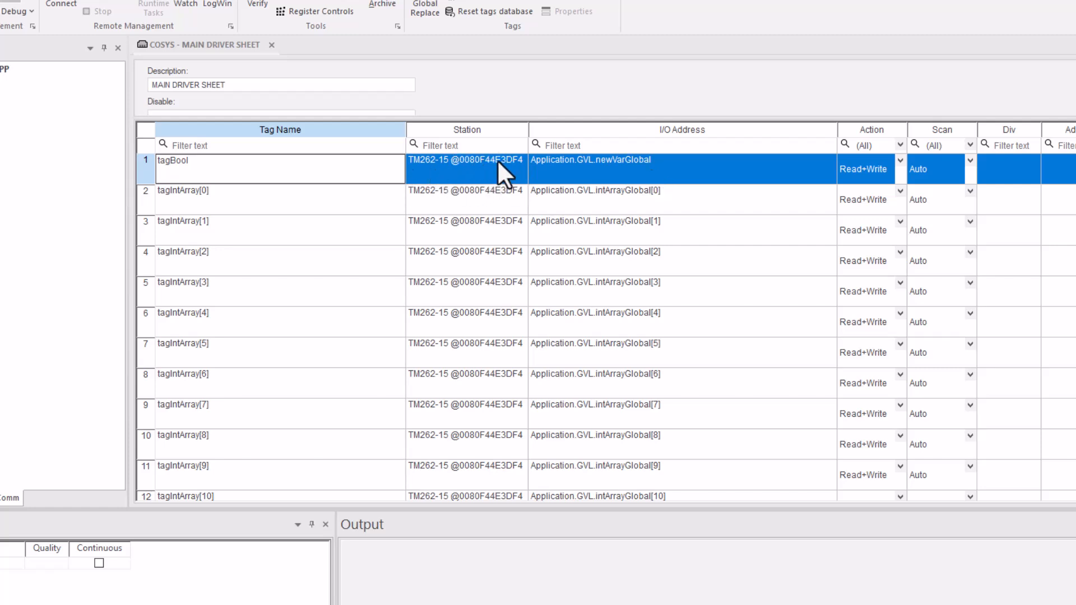
pyautogui.click(141, 204)
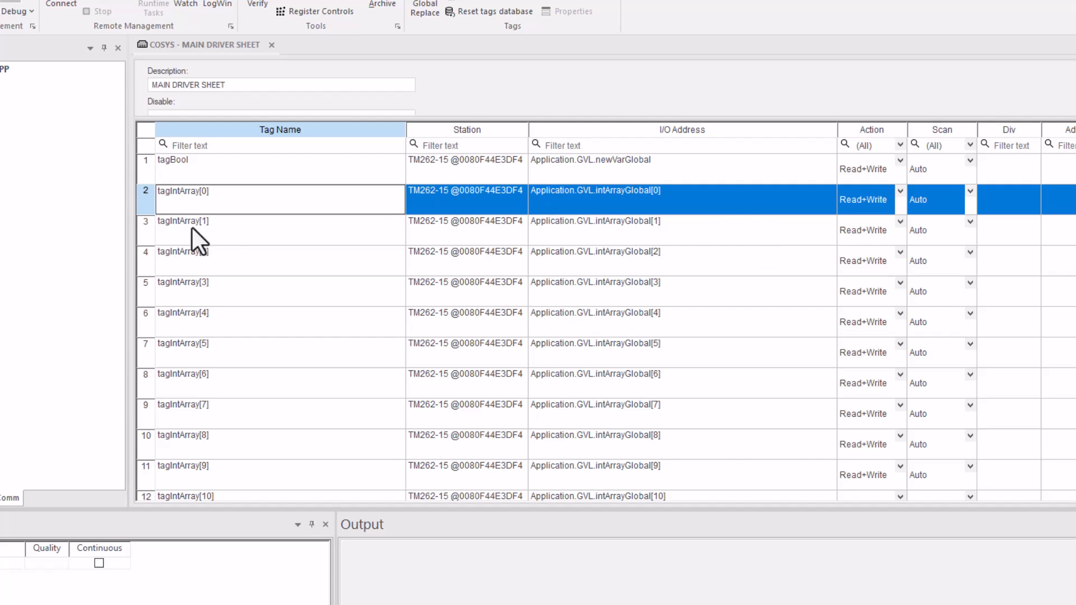
pyautogui.scroll(-3, 145, 201)
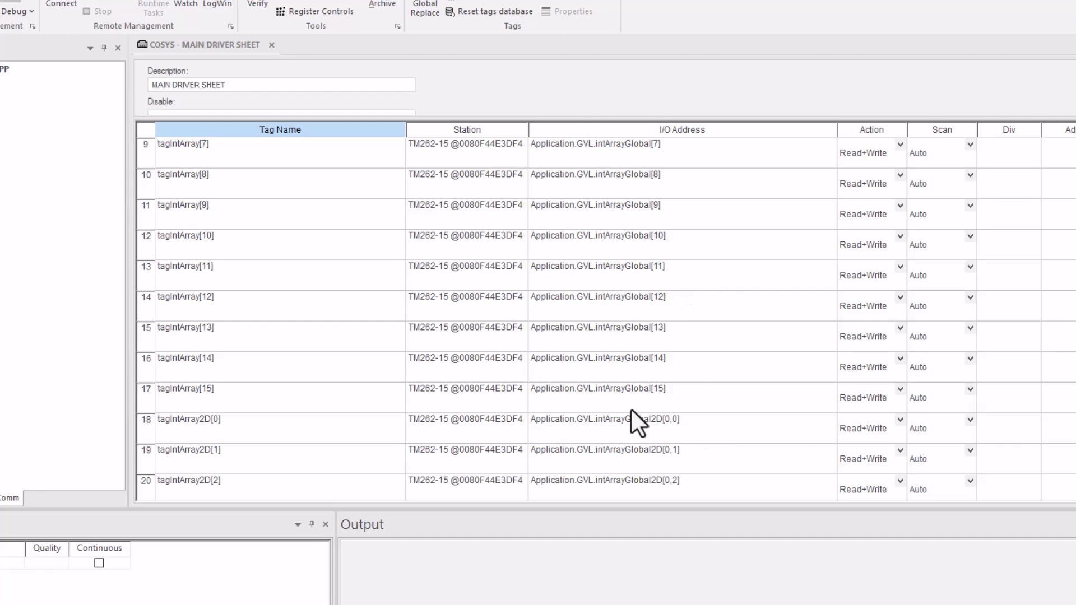
pyautogui.click(143, 398)
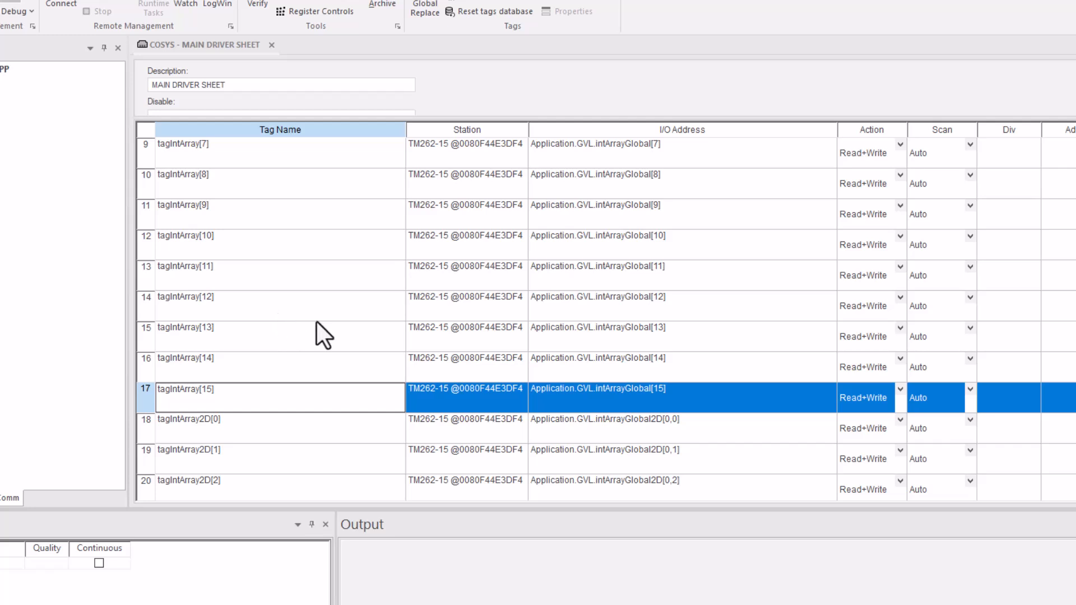
# Examine the I/O addresses of the tagIntArray2D, cooker temperature and motor tags further down the driver sheet
pyautogui.scroll(-1, 310, 315)
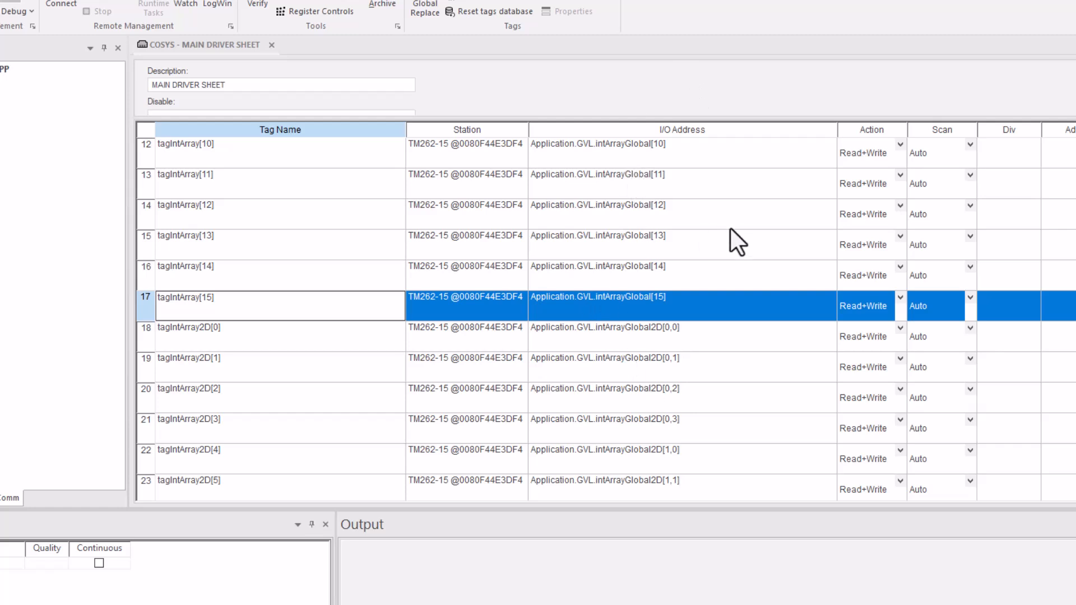
pyautogui.scroll(-1, 765, 230)
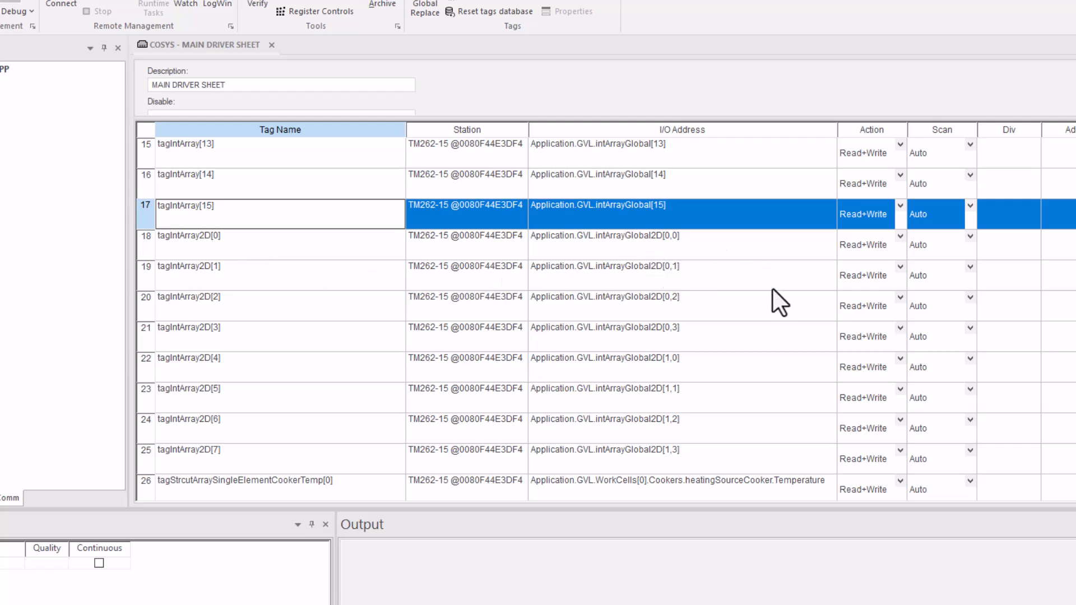
pyautogui.scroll(-1, 780, 303)
pyautogui.scroll(1, 773, 289)
pyautogui.scroll(-1, 772, 294)
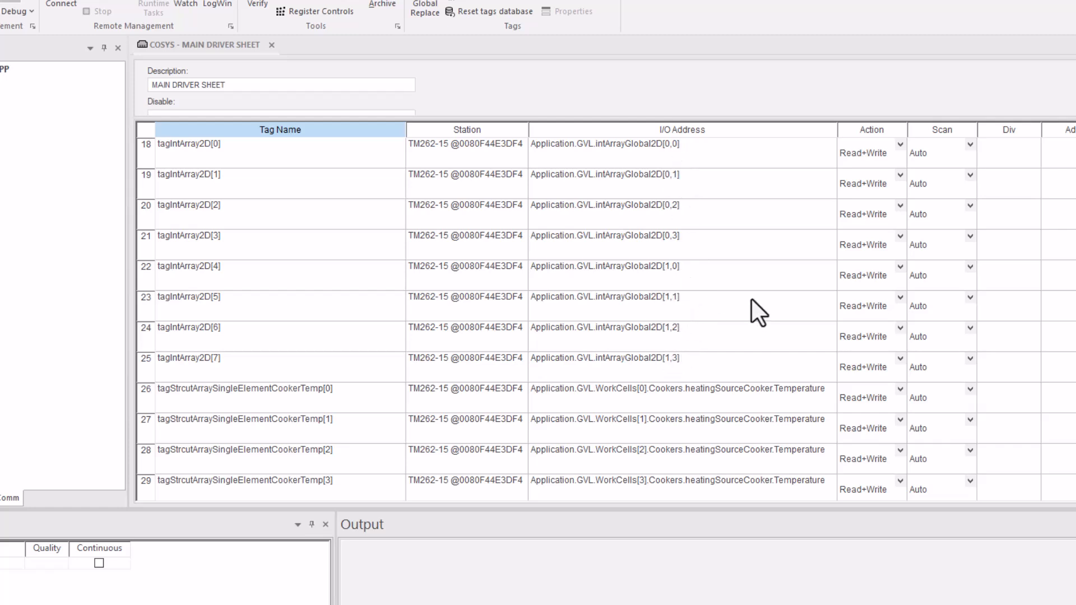
pyautogui.scroll(-1, 752, 300)
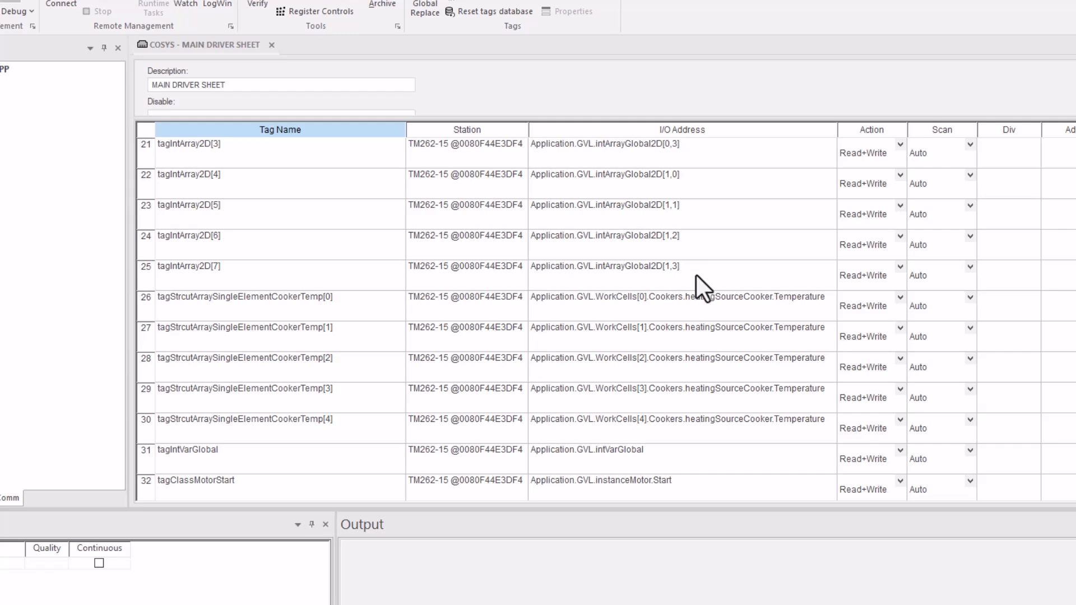
pyautogui.scroll(-1, 697, 329)
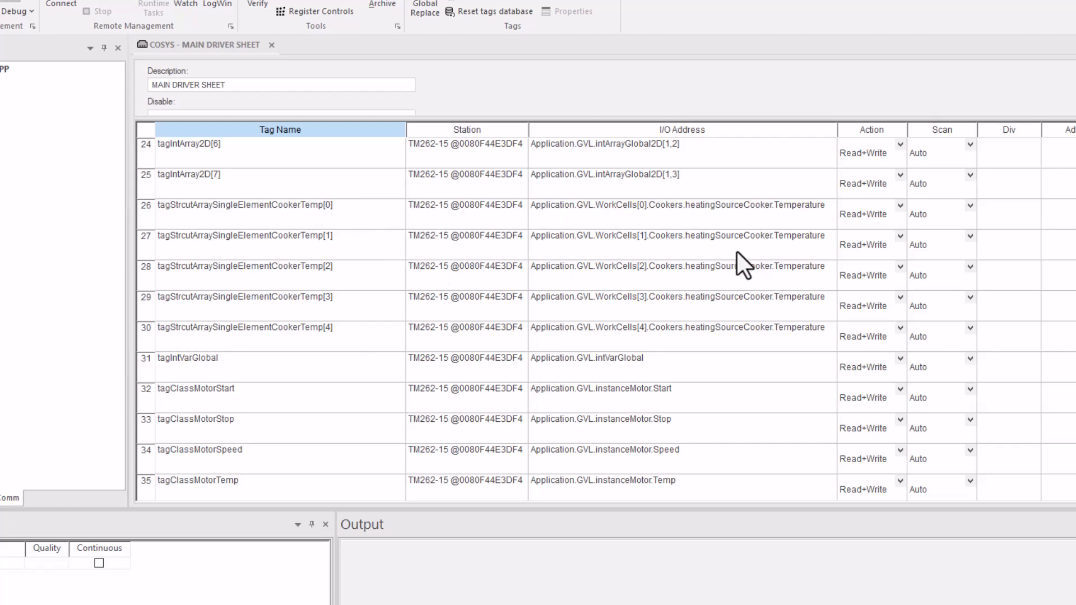
pyautogui.scroll(-2, 737, 251)
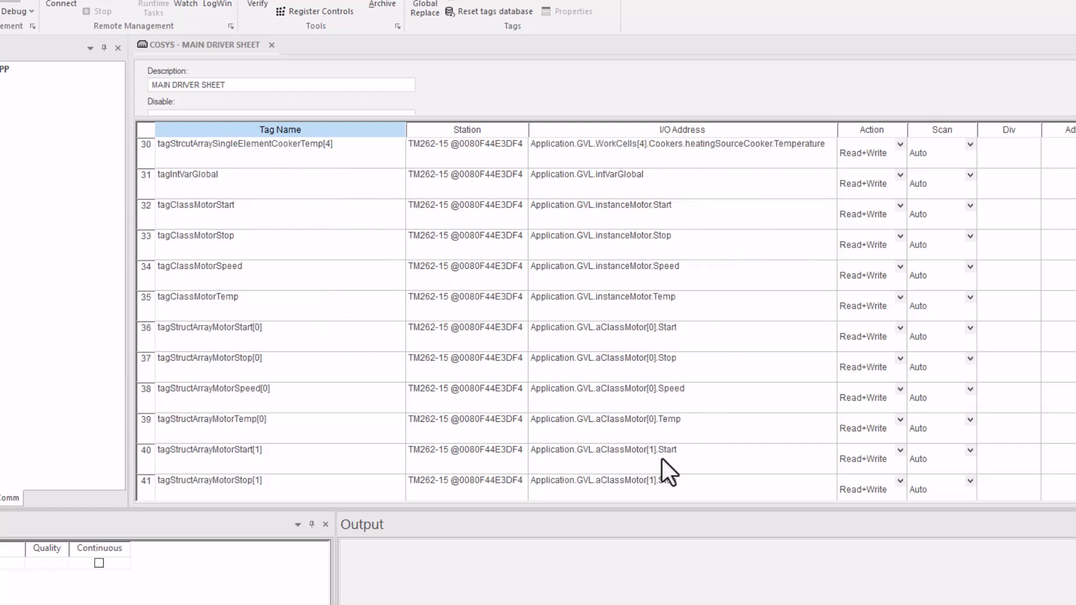
pyautogui.scroll(-1, 736, 307)
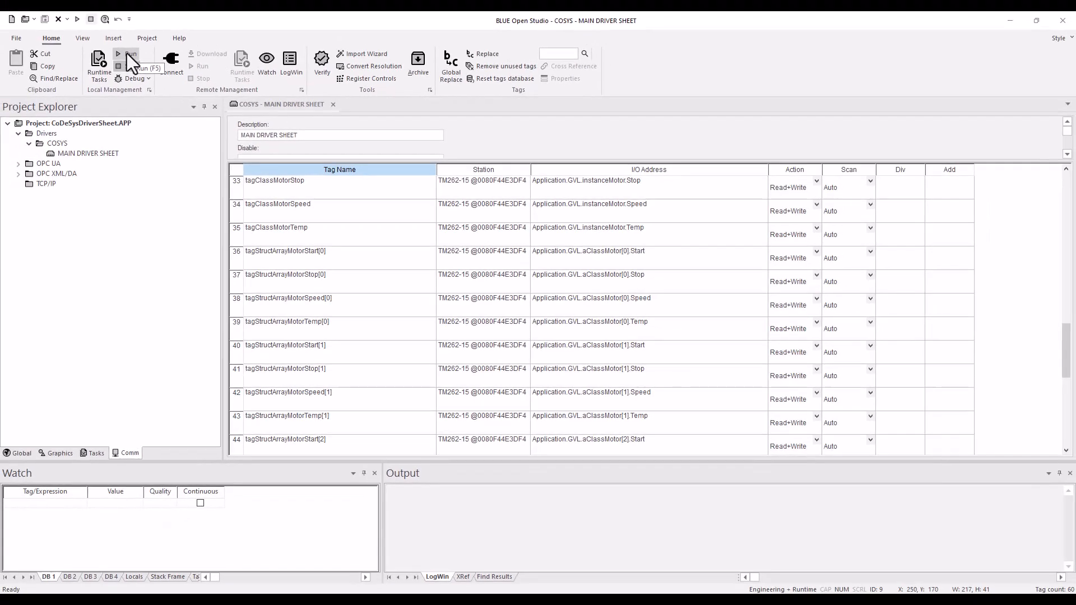
# Run the project in a maximized window and set the Index (Pointer) for GVL.intArrayGlobal to 11
pyautogui.click(127, 52)
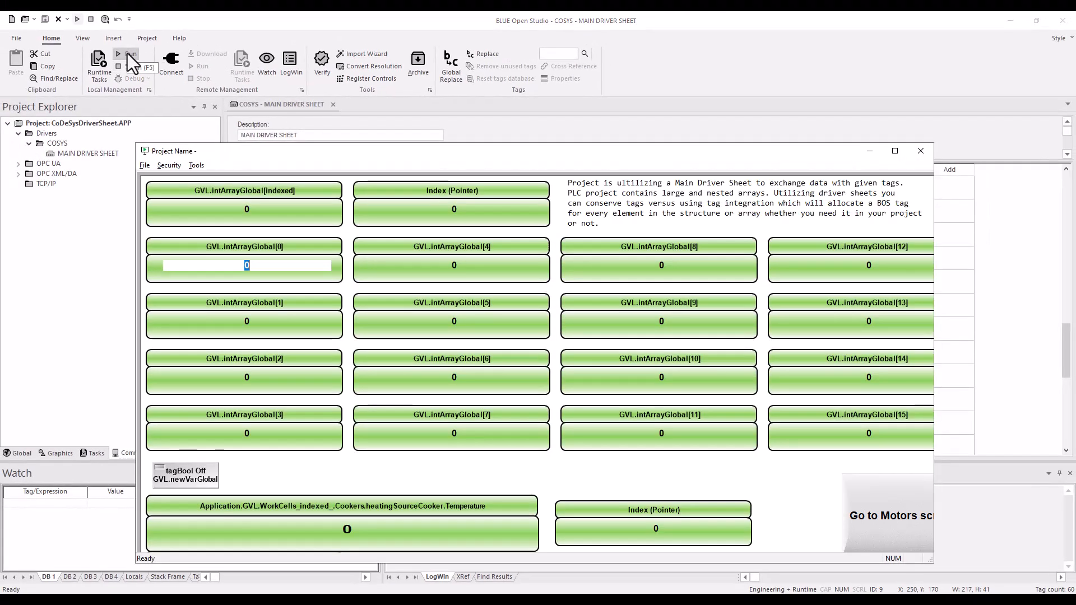
pyautogui.click(895, 151)
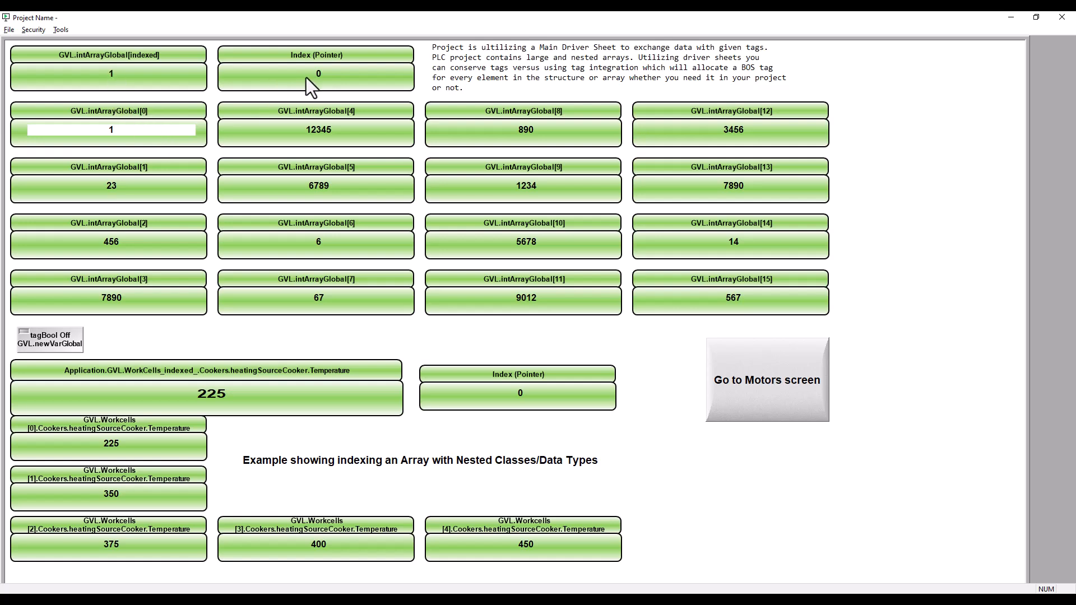
pyautogui.click(321, 72)
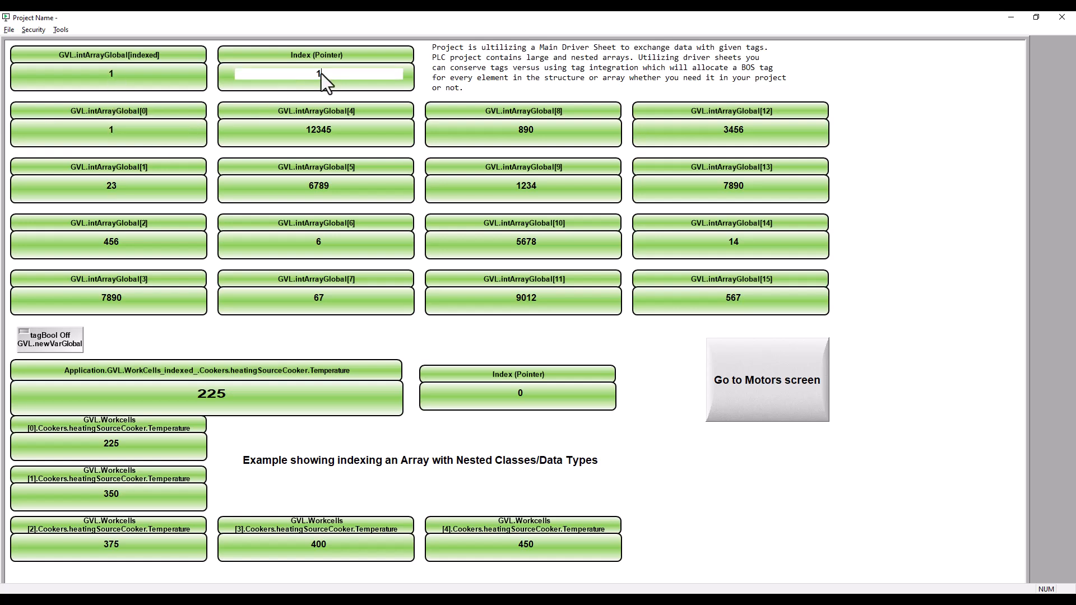
pyautogui.write('1')
pyautogui.press('Return')
pyautogui.press('Return')
# Set the Index (Pointer) beside the WorkCells cooker temperature to 3
pyautogui.click(522, 395)
pyautogui.write('3')
pyautogui.press('Return')
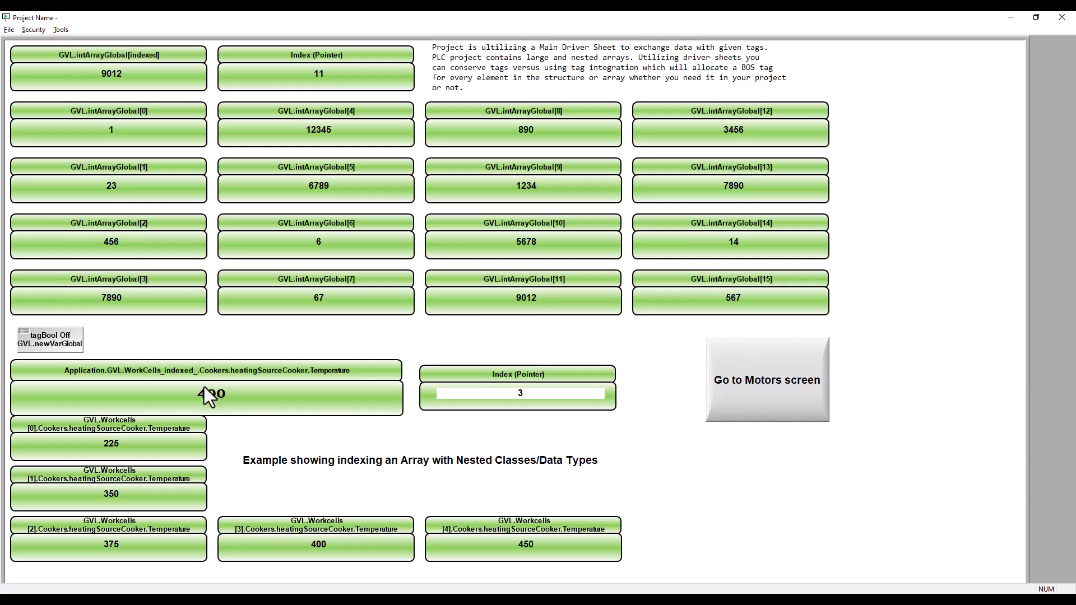
# Open the Motors screen, reposition its window and advance the indexed motor symbol to Motor Number 4
pyautogui.click(784, 389)
pyautogui.moveTo(420, 147); pyautogui.dragTo(454, 119)
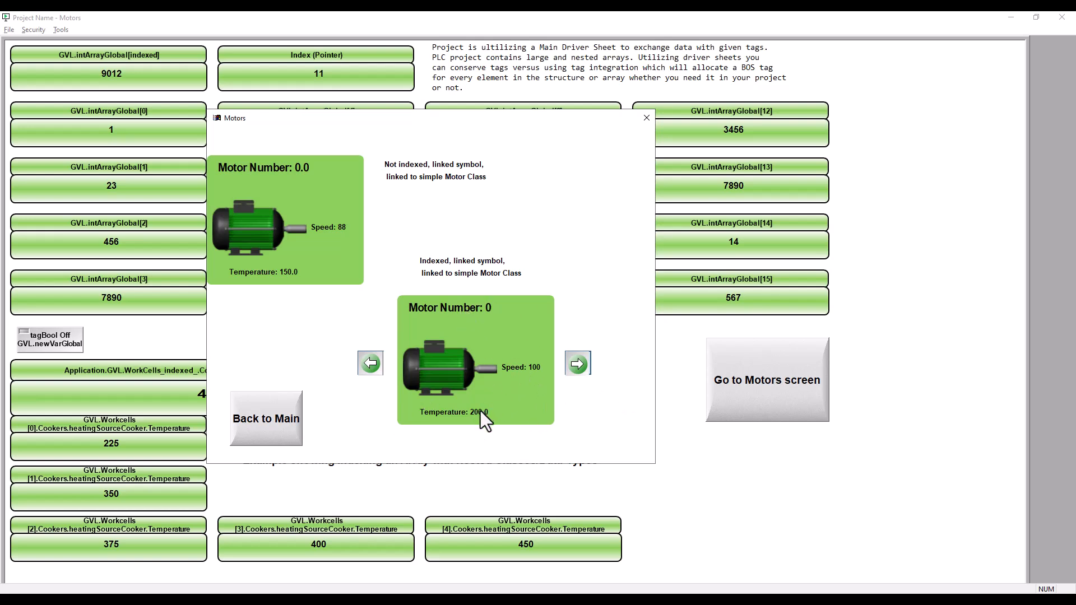
pyautogui.click(580, 365)
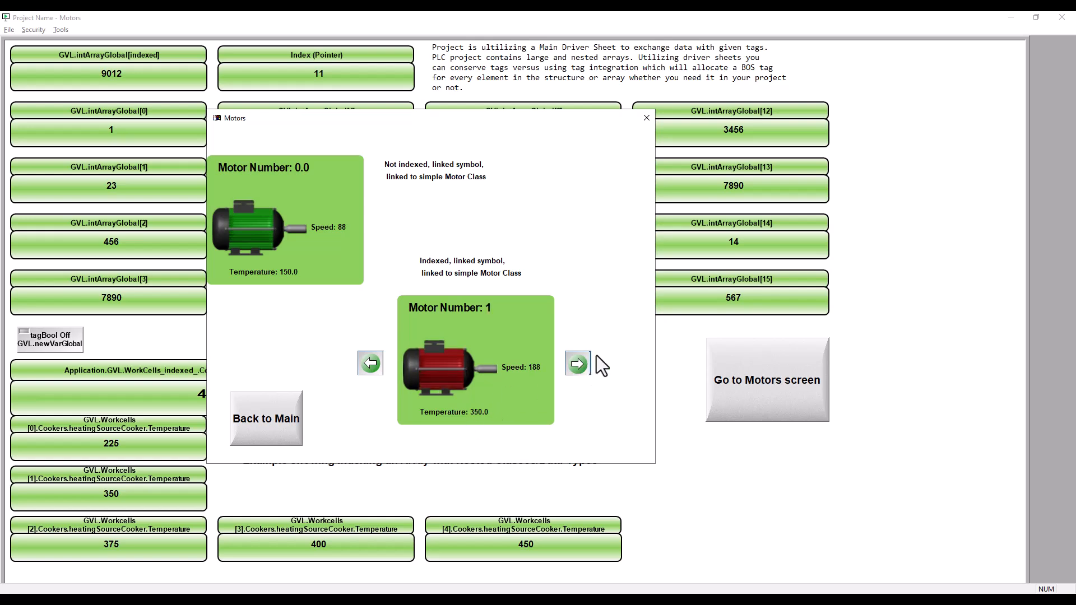
pyautogui.click(578, 364)
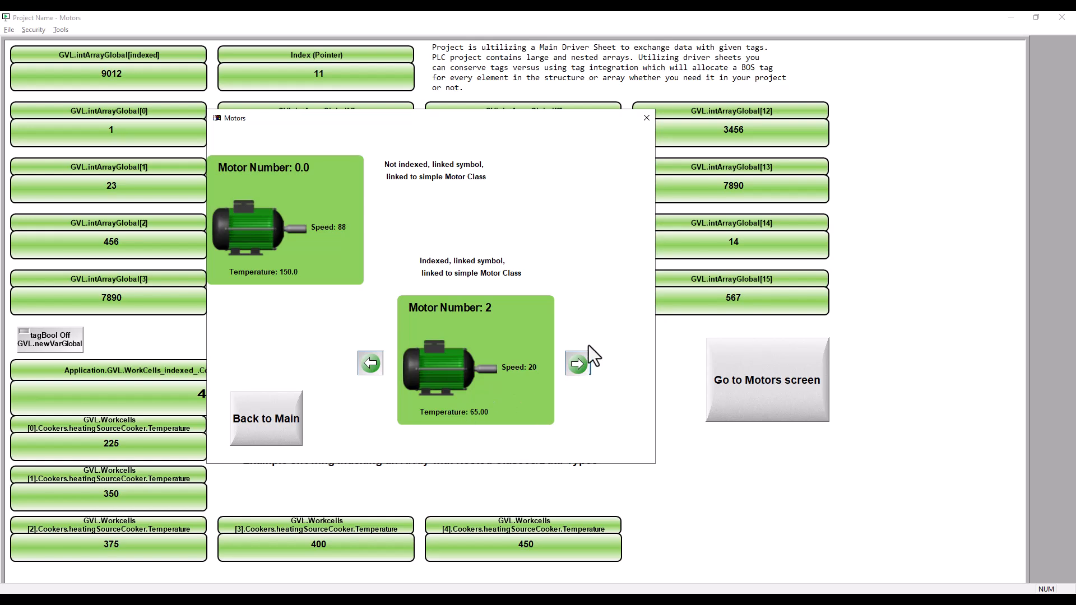
pyautogui.click(579, 366)
pyautogui.click(581, 365)
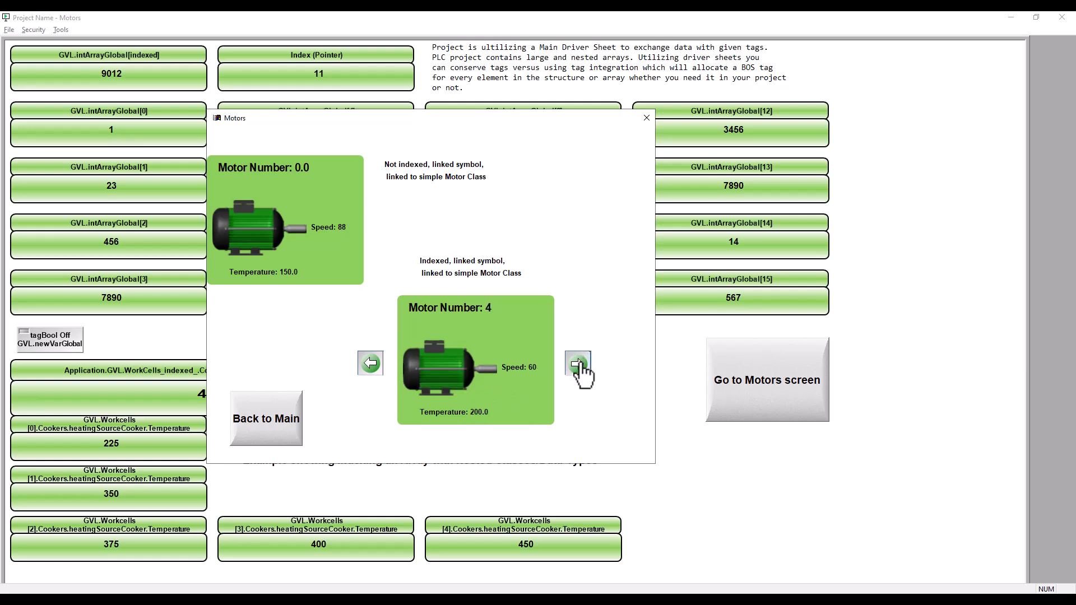
# Step the indexed motor symbol back to Motor Number 0
pyautogui.click(371, 364)
pyautogui.click(371, 364)
pyautogui.click(371, 366)
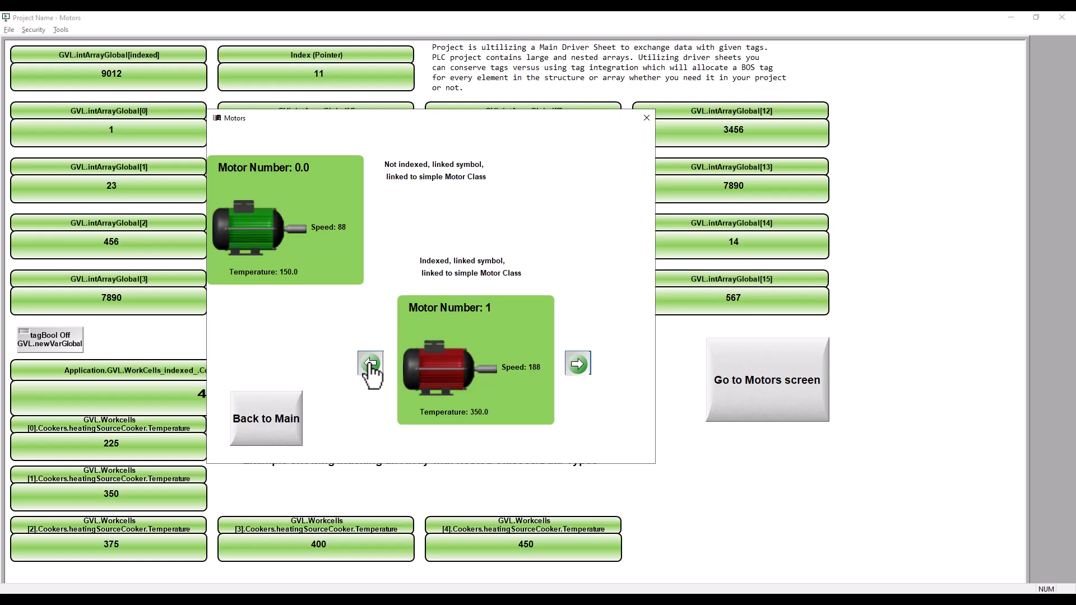
pyautogui.click(371, 365)
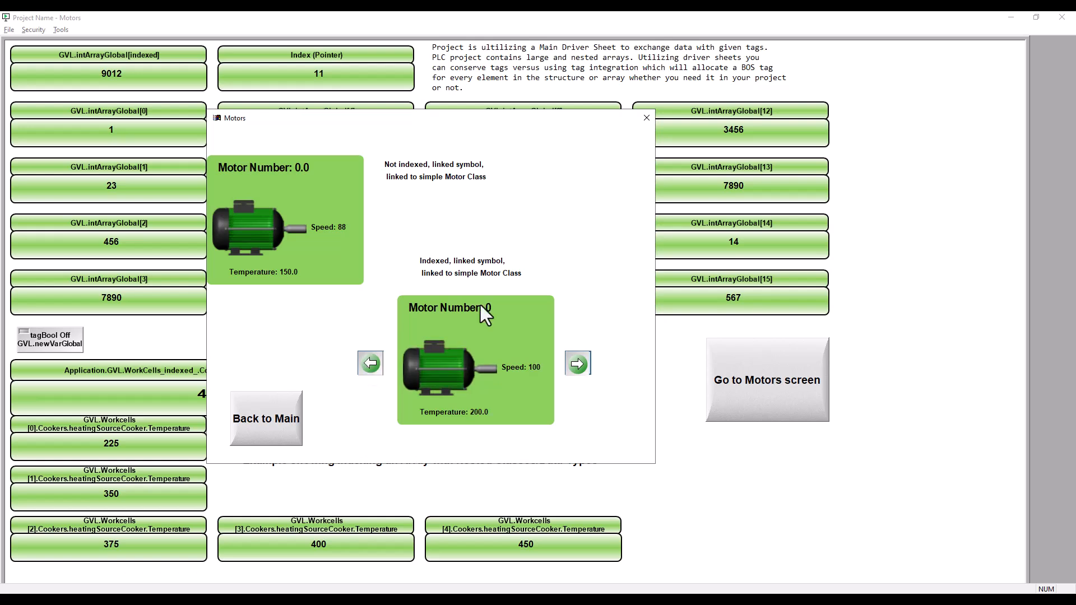
# Minimize the running project and open the MotorsWithIndexes screen for editing
pyautogui.click(1007, 17)
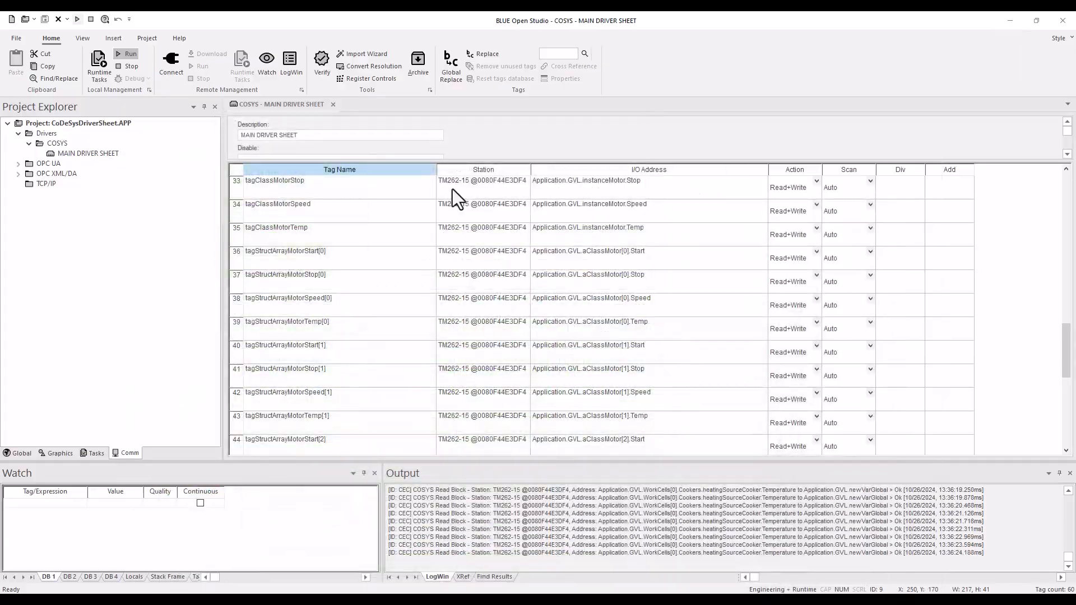
pyautogui.click(54, 454)
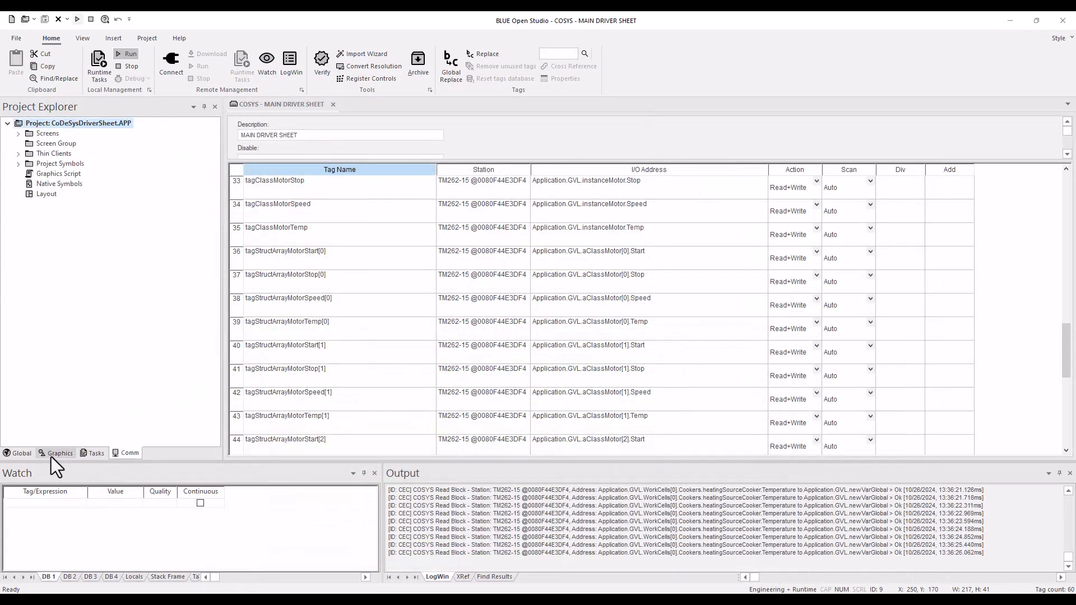
pyautogui.click(18, 134)
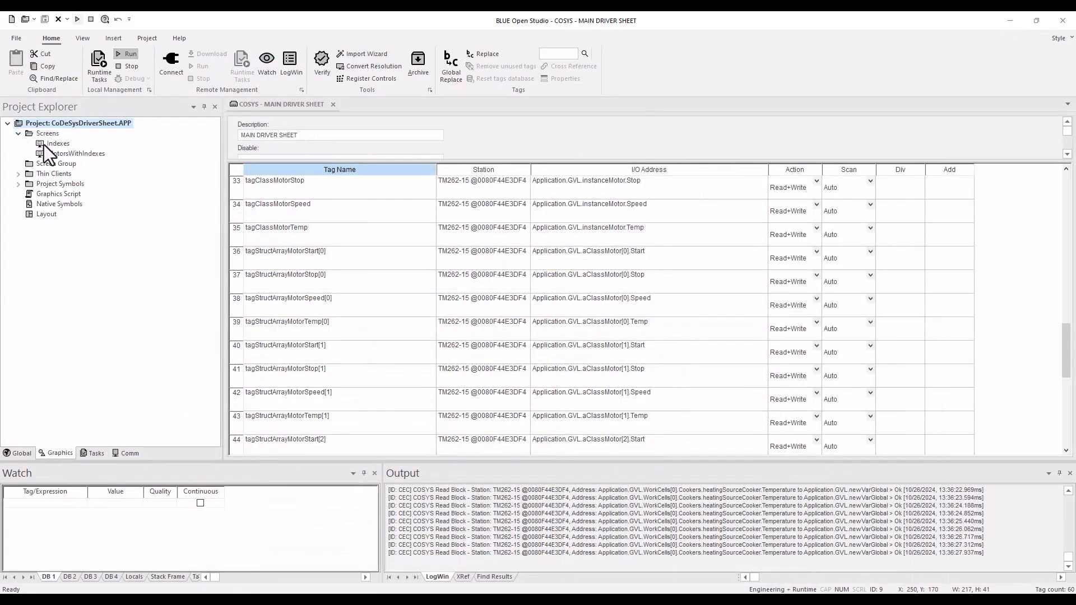
pyautogui.doubleClick(49, 153)
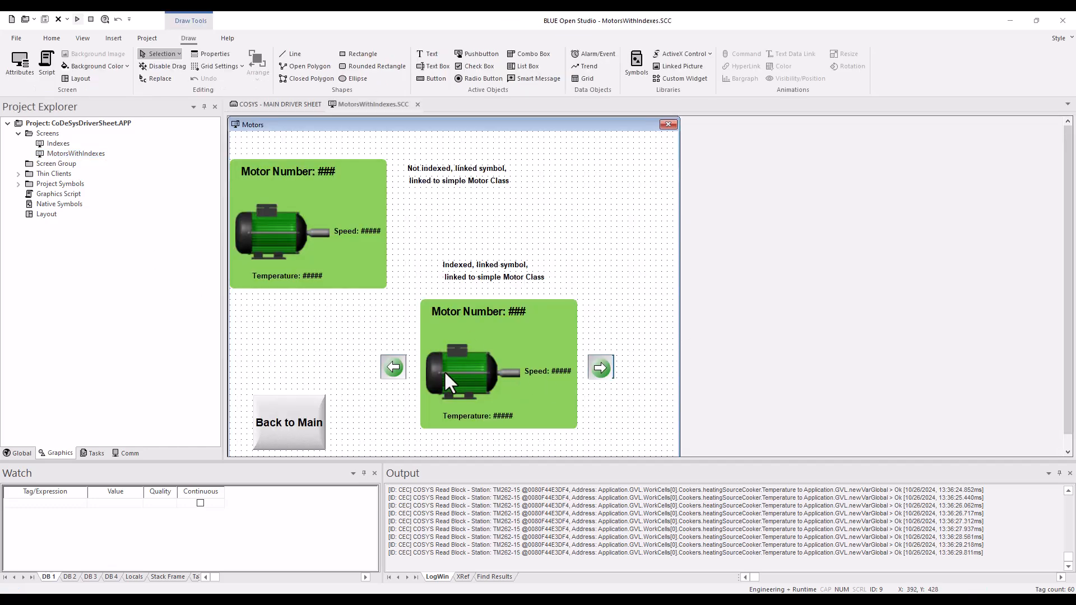
# Examine the tag values of the indexed motor symbol in its expanded property list, widening the Property column, and close its properties
pyautogui.click(461, 371)
pyautogui.doubleClick(461, 368)
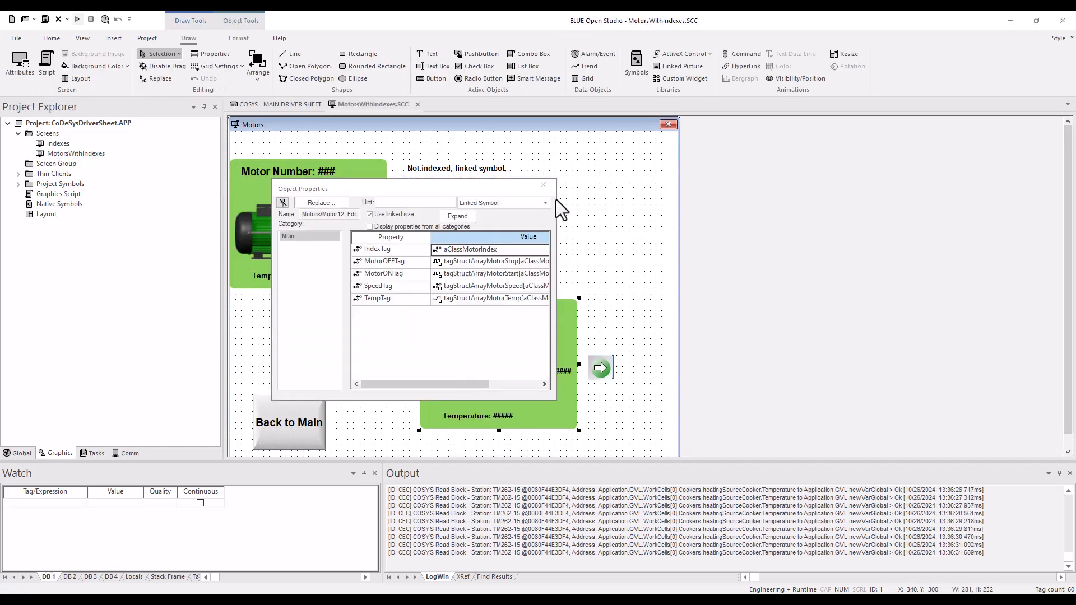
pyautogui.click(464, 217)
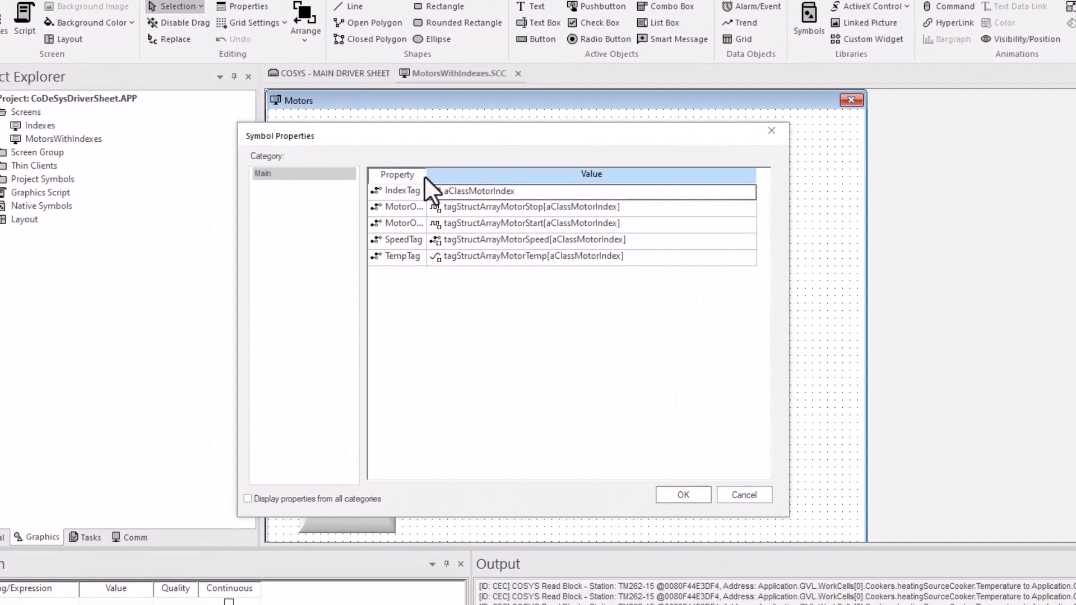
pyautogui.doubleClick(412, 176)
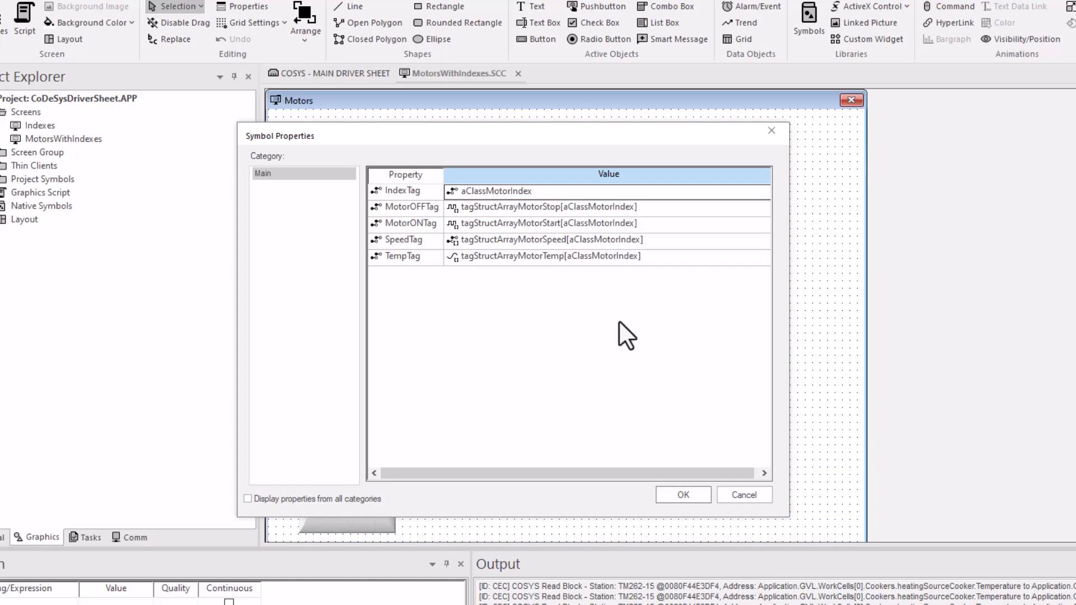
pyautogui.click(683, 495)
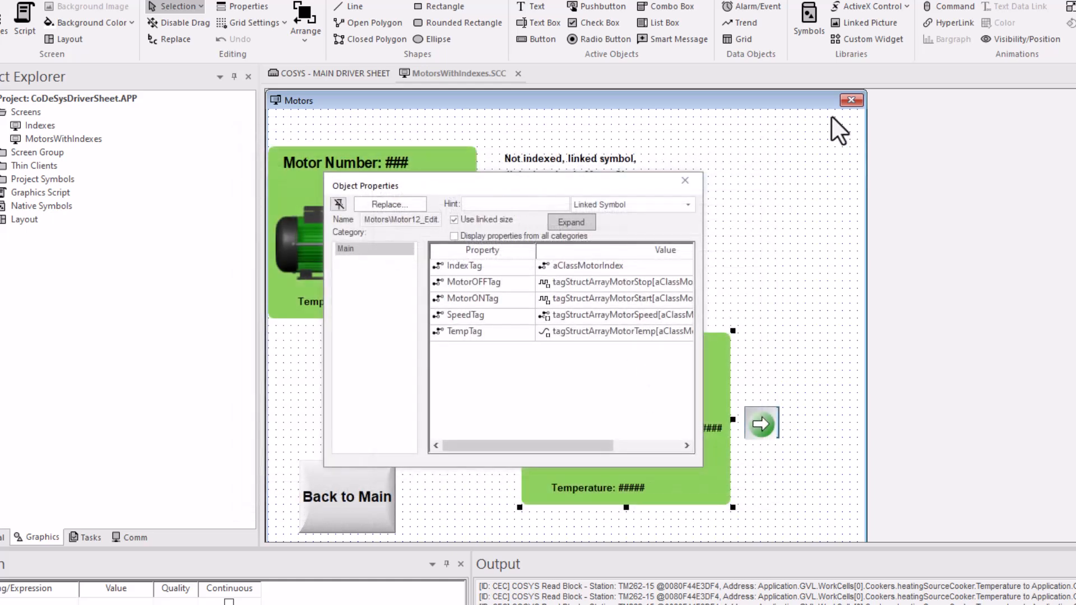
pyautogui.click(685, 180)
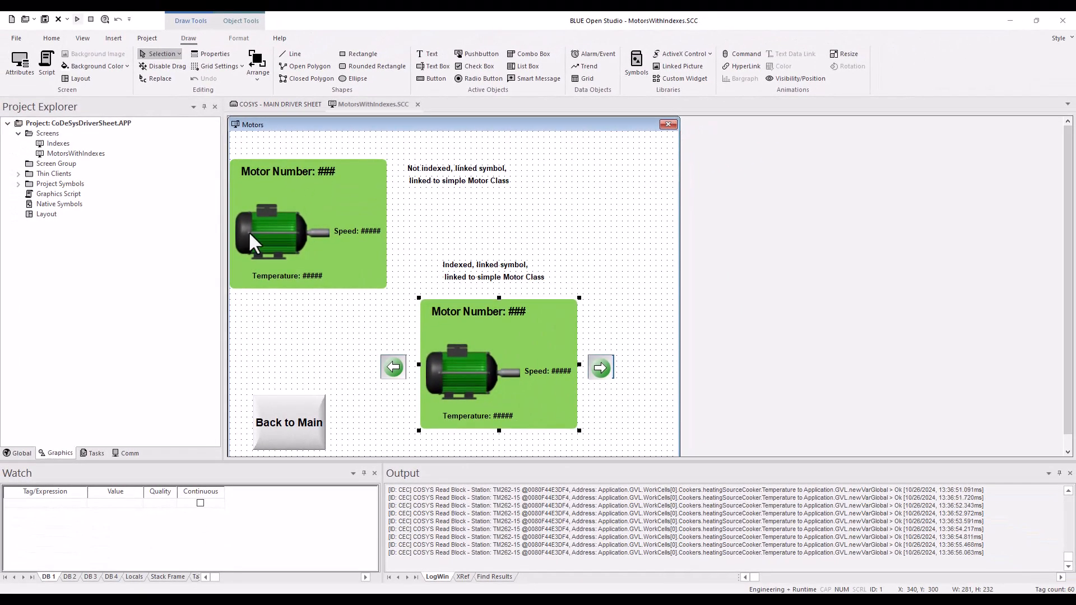